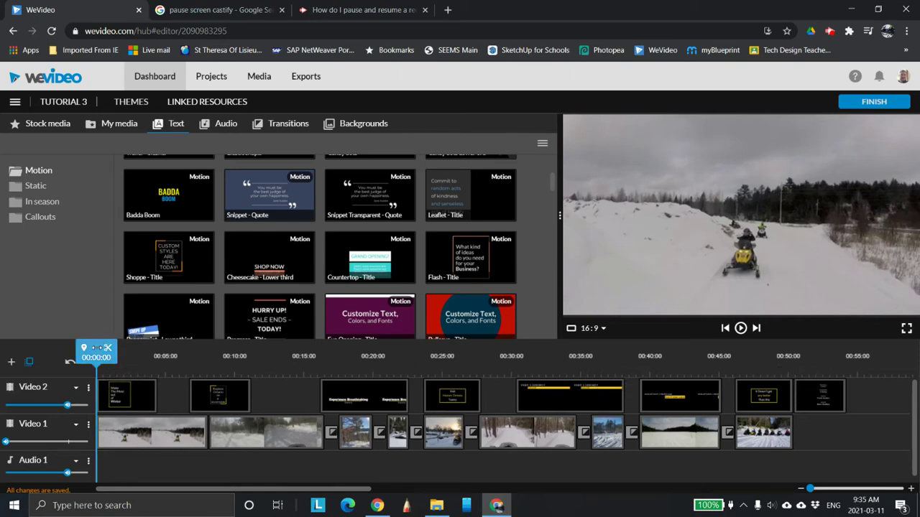
Preview the project briefly and delete all existing title clips from the Video 2 track
left_click(740, 328)
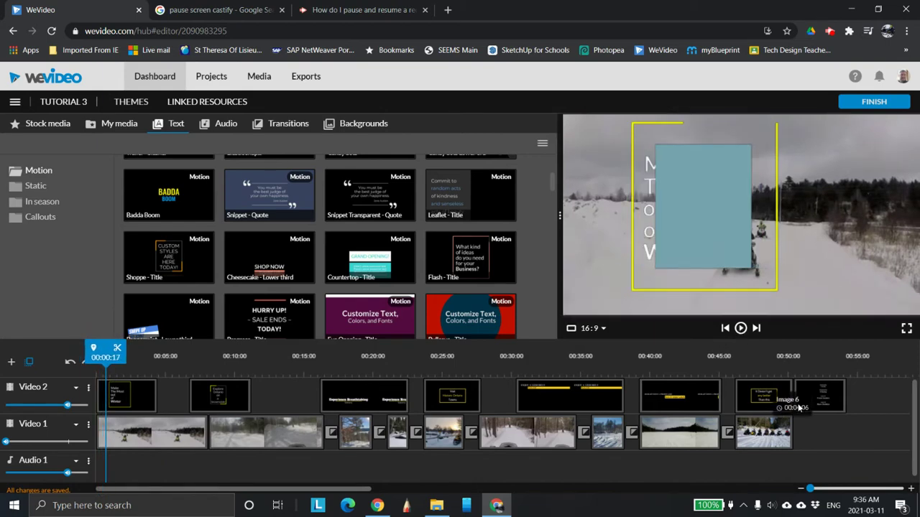
left_click(805, 398)
left_click_drag(805, 398, 256, 424)
Remove the active animation from the Image 1 clip on the Video 1 track
left_click(362, 439)
double_click(362, 440)
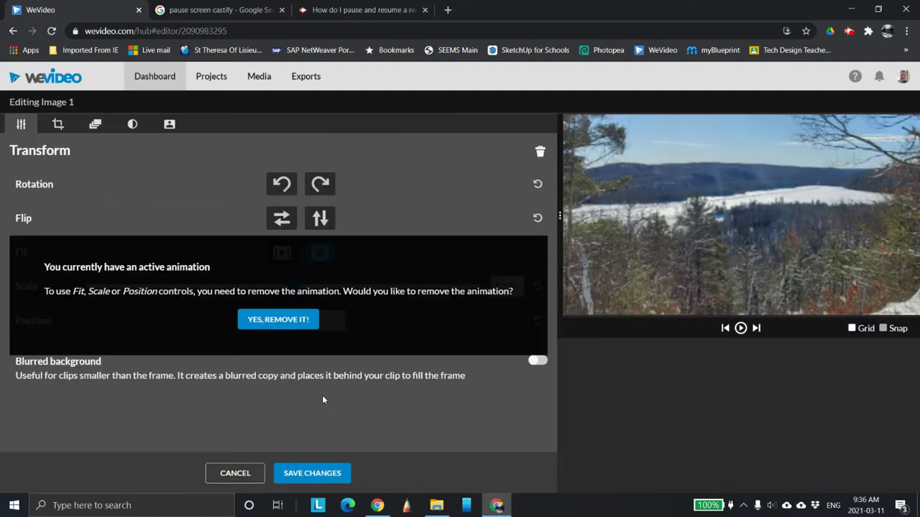
left_click(299, 321)
left_click(235, 474)
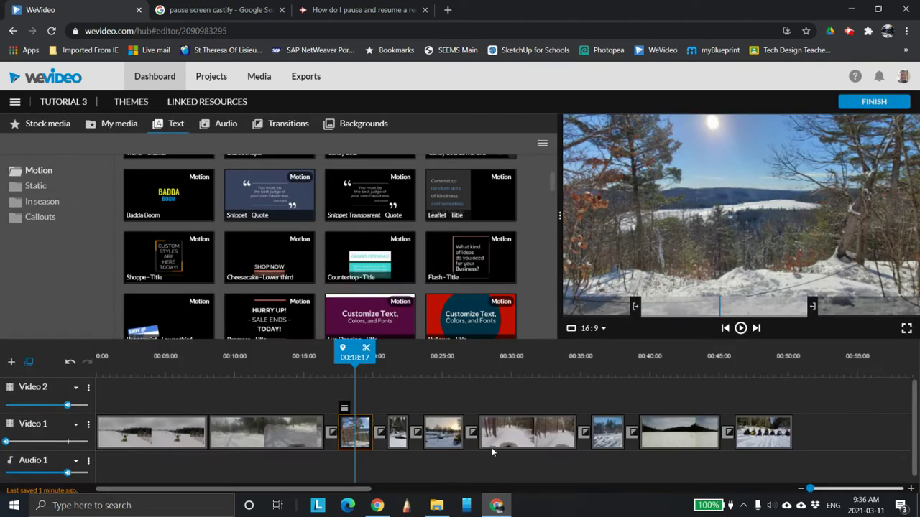
Remove the active animation from the Image 3 clip and save the change
left_click(455, 431)
double_click(455, 431)
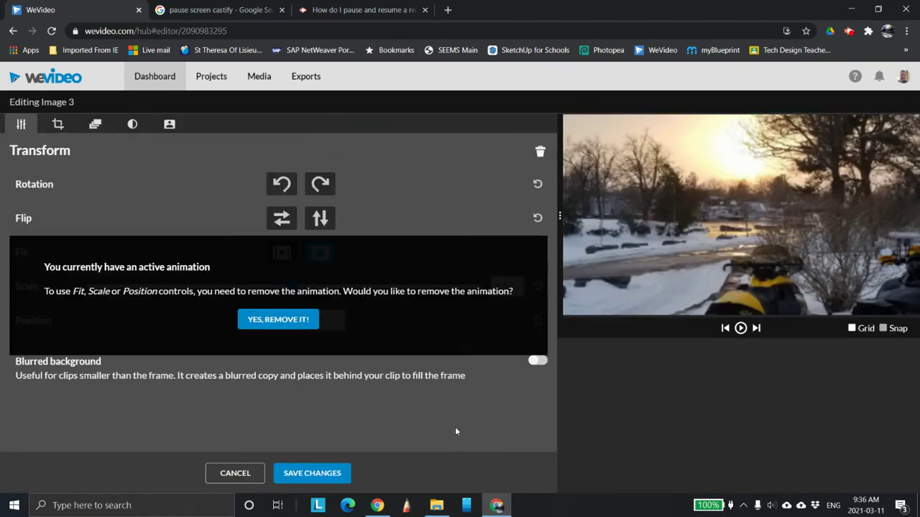
left_click(300, 323)
left_click(300, 473)
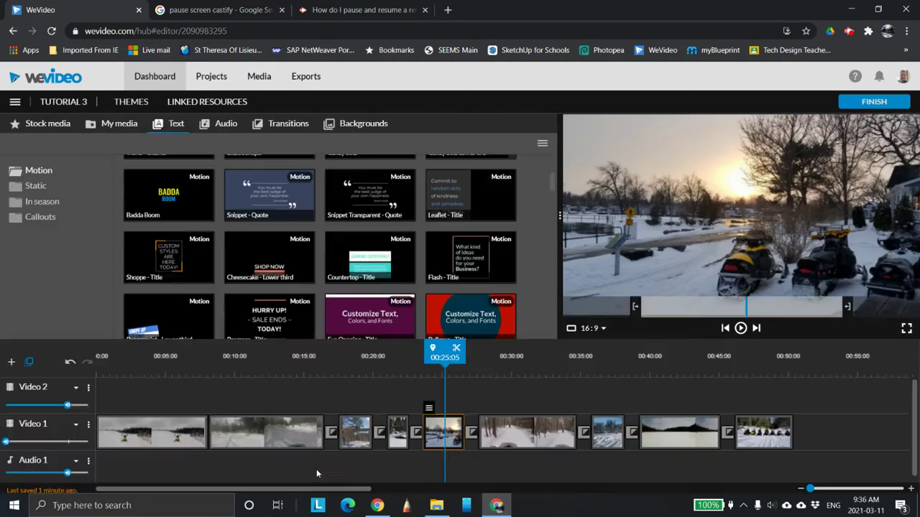
Add the Flash - Title motion text at the very start of the Video 2 track, above the first clip
left_click_drag(445, 350, 52, 392)
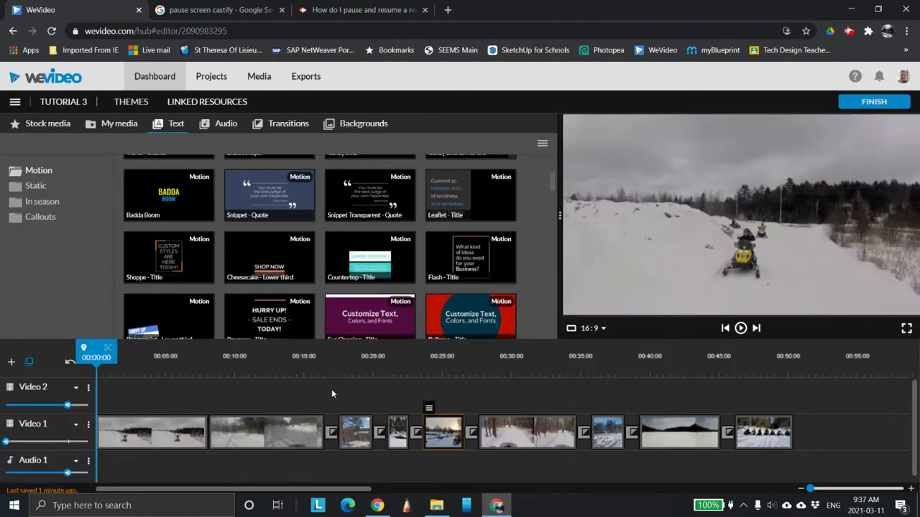
scroll(389, 257, "down", 3)
scroll(391, 256, "down", 5)
scroll(388, 255, "down", 8)
scroll(399, 255, "up", 10)
scroll(361, 220, "up", 10)
scroll(361, 220, "up", 5)
scroll(467, 250, "down", 4)
left_click_drag(467, 250, 131, 406)
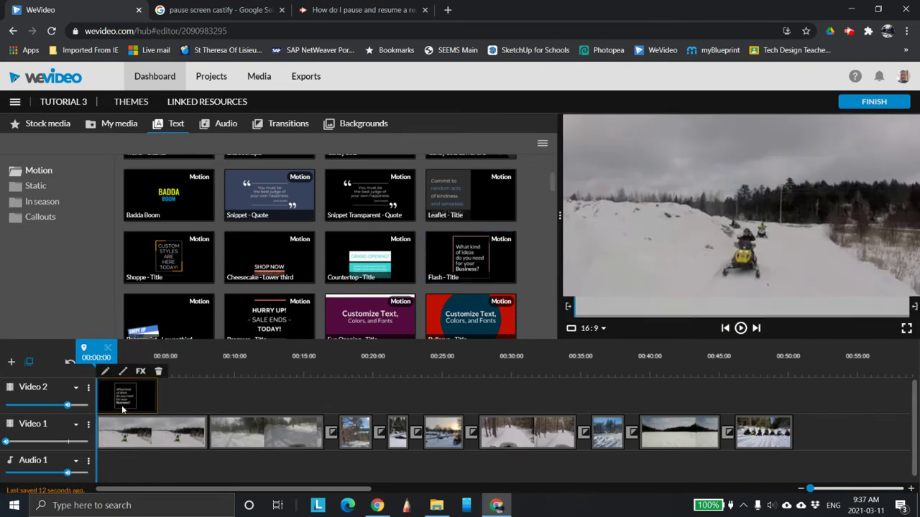
Open the Flash title's properties and change its pink palette colour to yellow
double_click(124, 400)
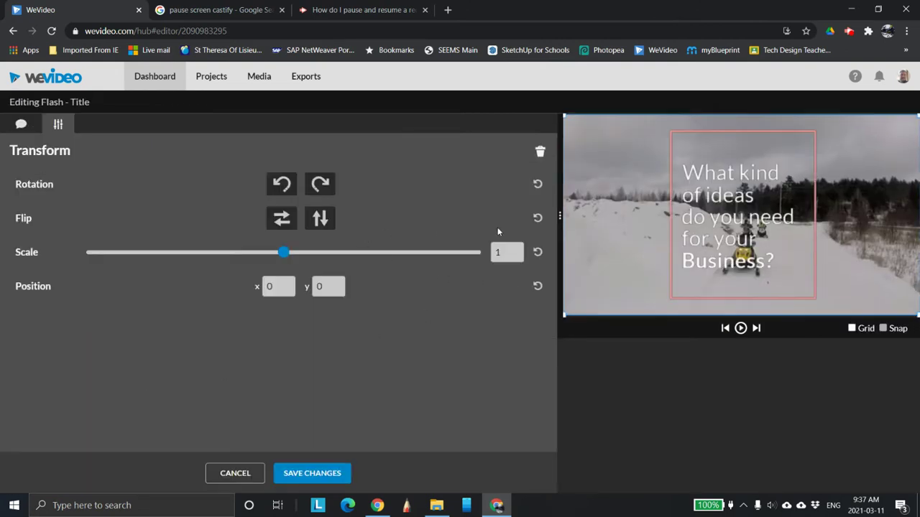
left_click(21, 126)
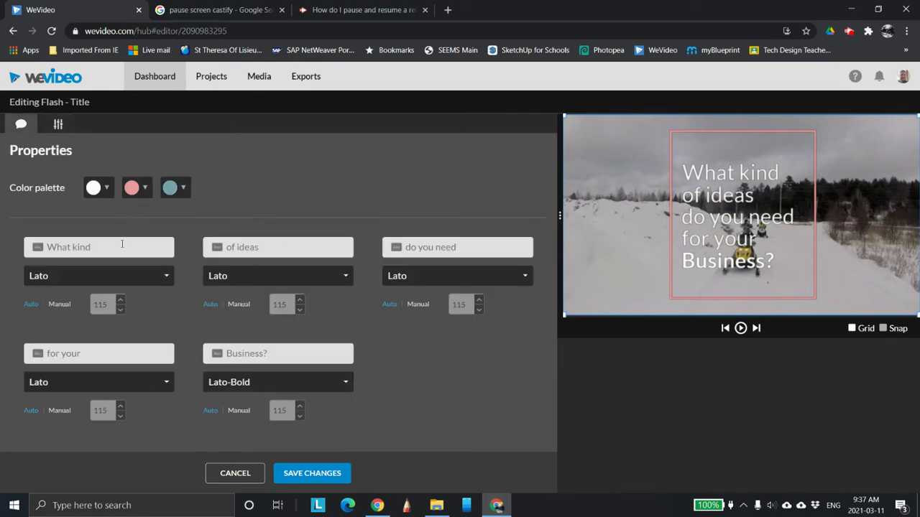
left_click(144, 202)
left_click(169, 223)
Set the Flash title's five text lines to Make, The, Most, Out of and Winter, and save the title
type("Make")
left_click(208, 248)
type("The")
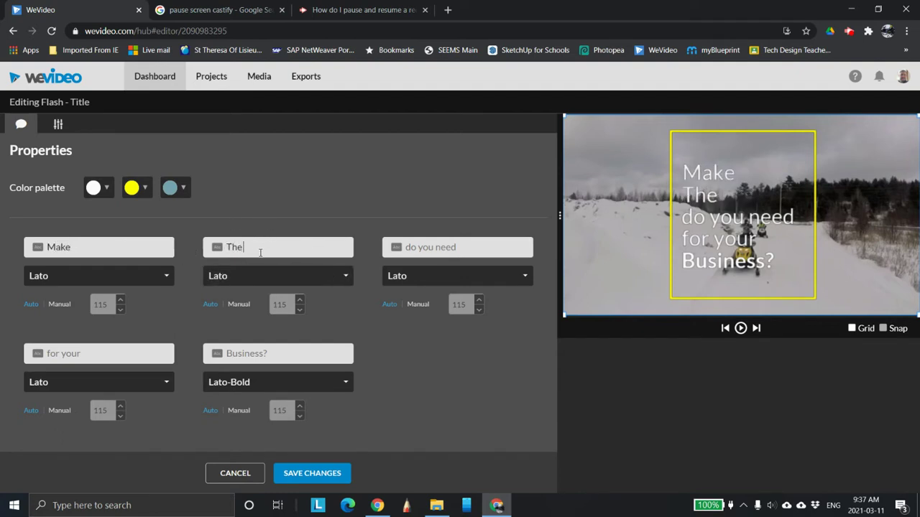
type("MOu")
key("BackSpace")
key("BackSpace")
type("ost")
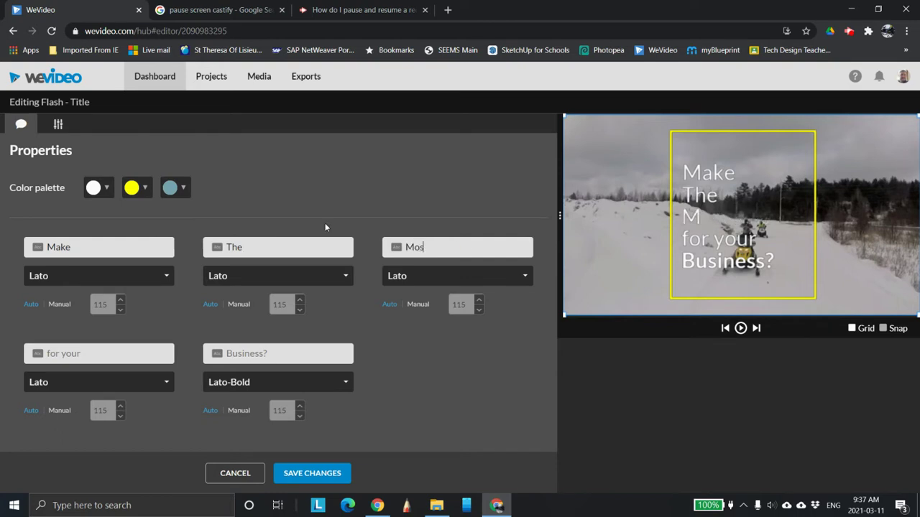
left_click(39, 355)
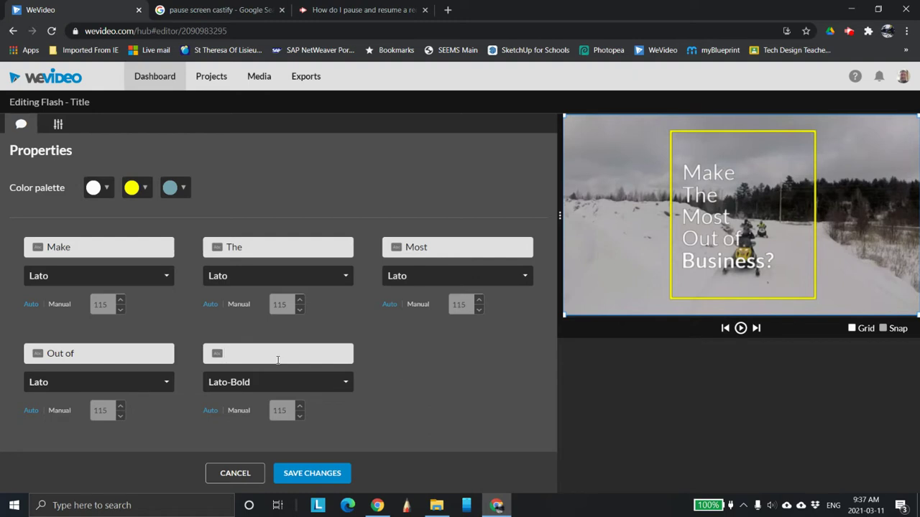
left_click(298, 468)
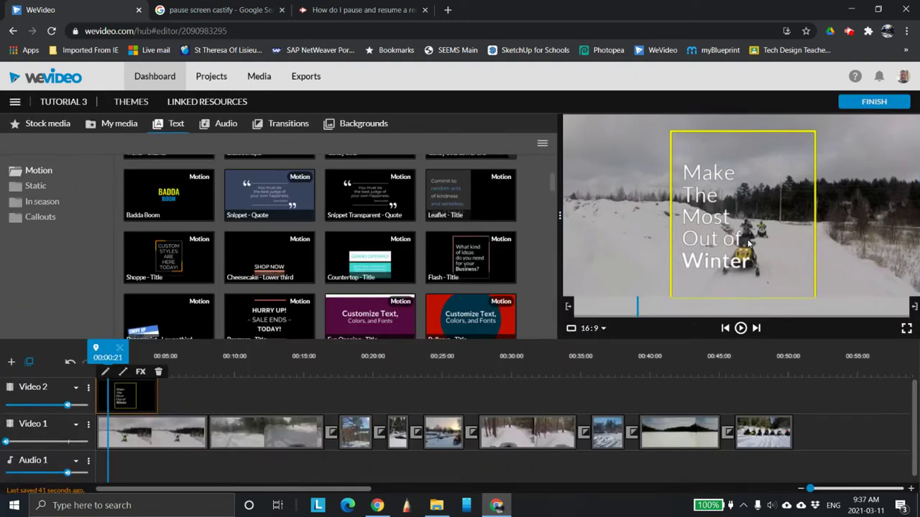
Shift the Flash title left and slightly up in the video frame, save it, and preview it
double_click(129, 396)
left_click_drag(711, 233, 673, 227)
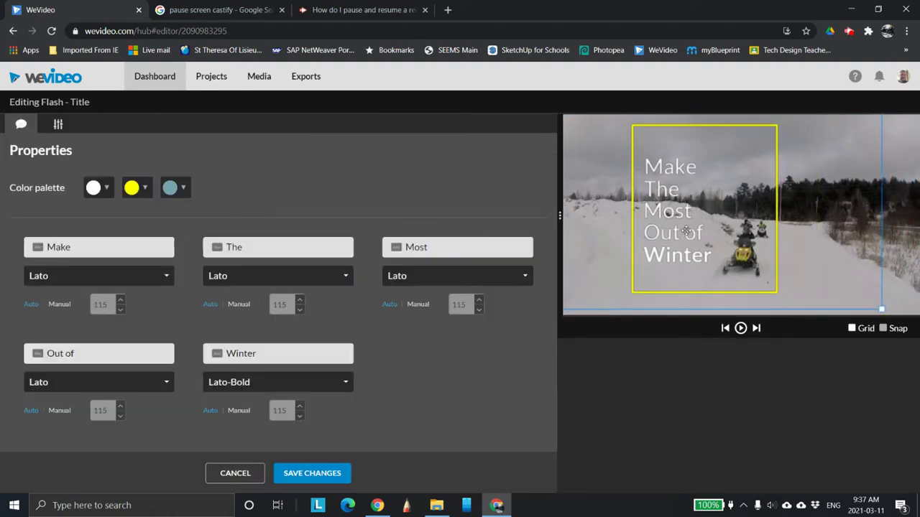
left_click(309, 472)
left_click(740, 327)
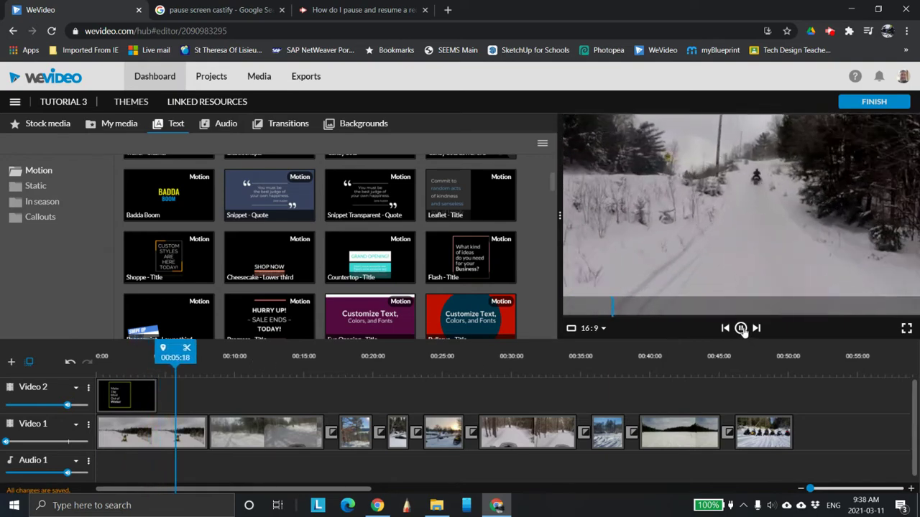
left_click(751, 332)
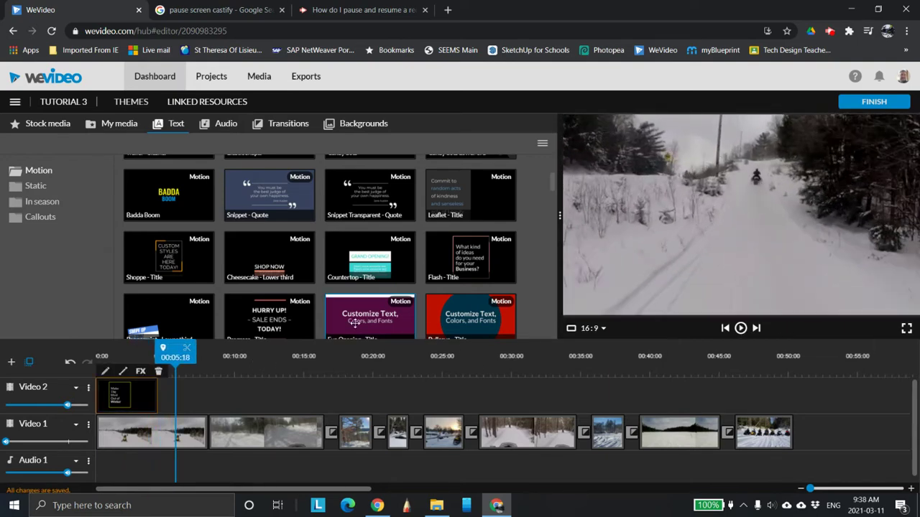
Add the Shoppe - Title motion text to Video 2 at about 00:06:23, just before the second clip, and preview it
scroll(334, 234, "up", 2)
scroll(393, 240, "down", 4)
scroll(392, 241, "up", 1)
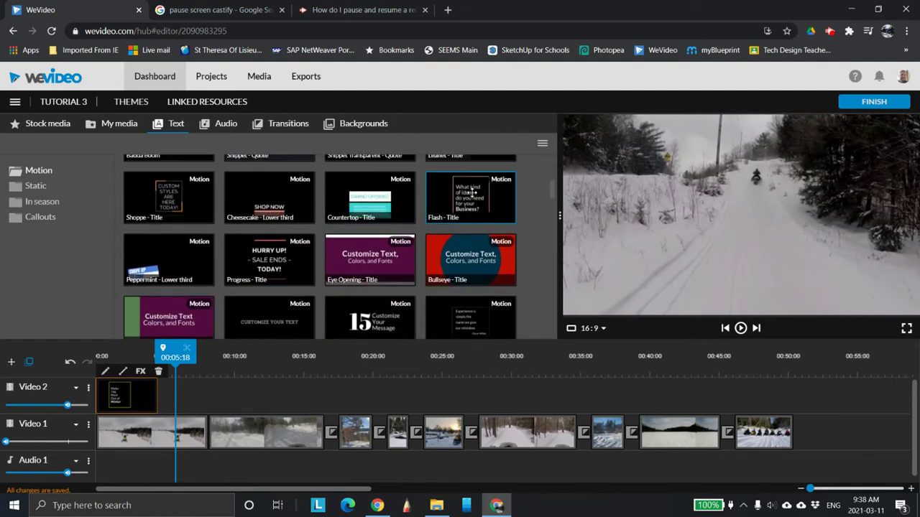
left_click_drag(180, 196, 206, 388)
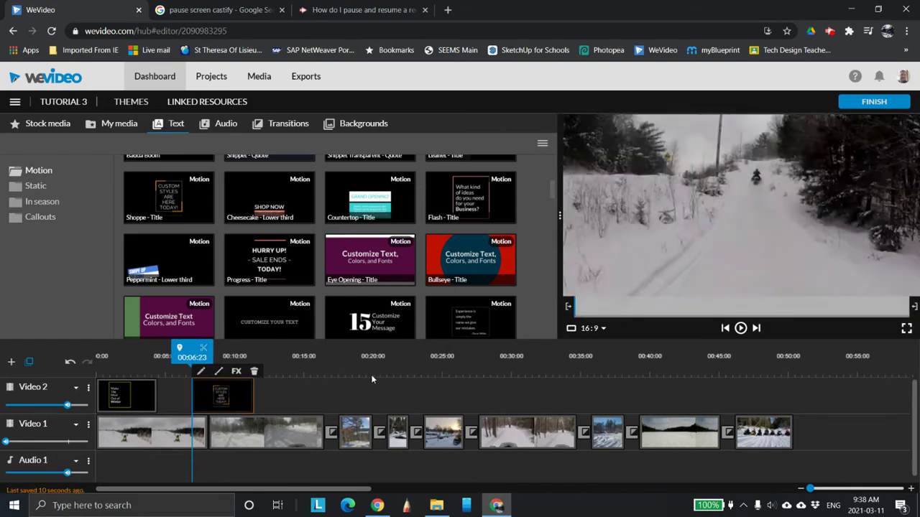
left_click(740, 327)
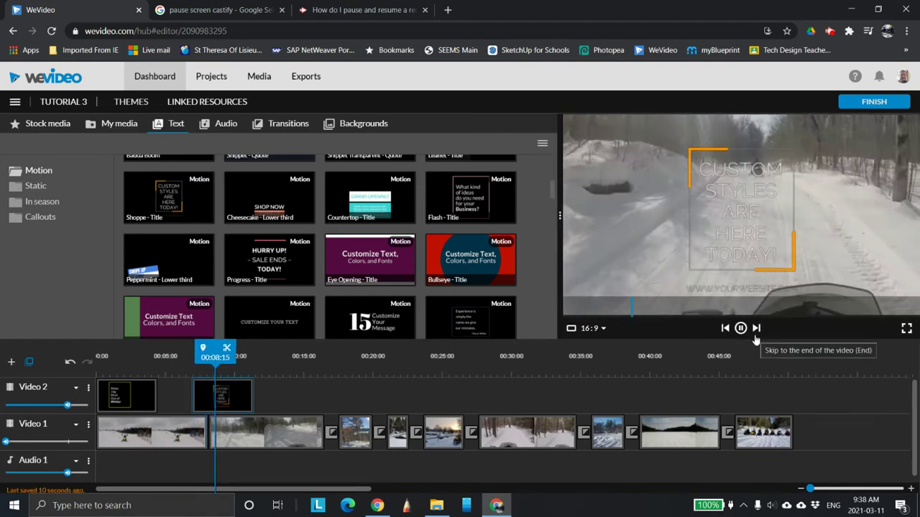
left_click(740, 327)
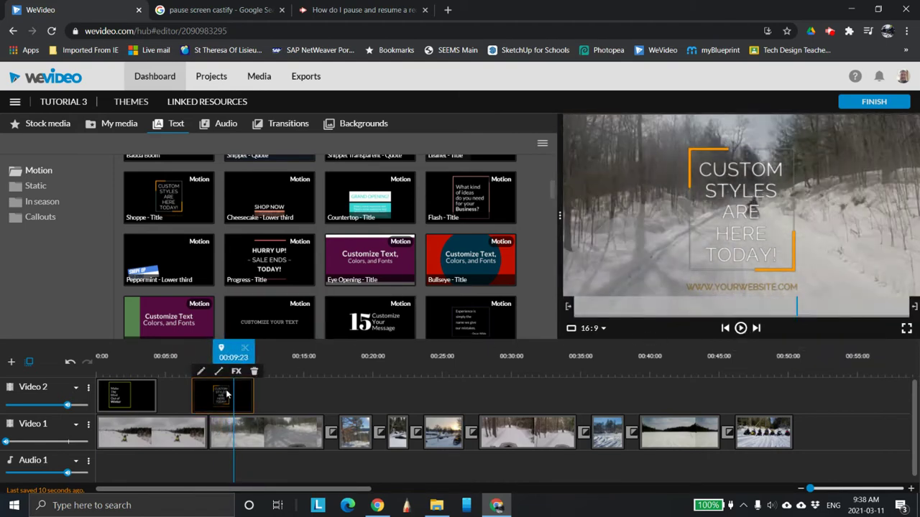
Change both orange palette colours of the Shoppe title to yellow
double_click(226, 394)
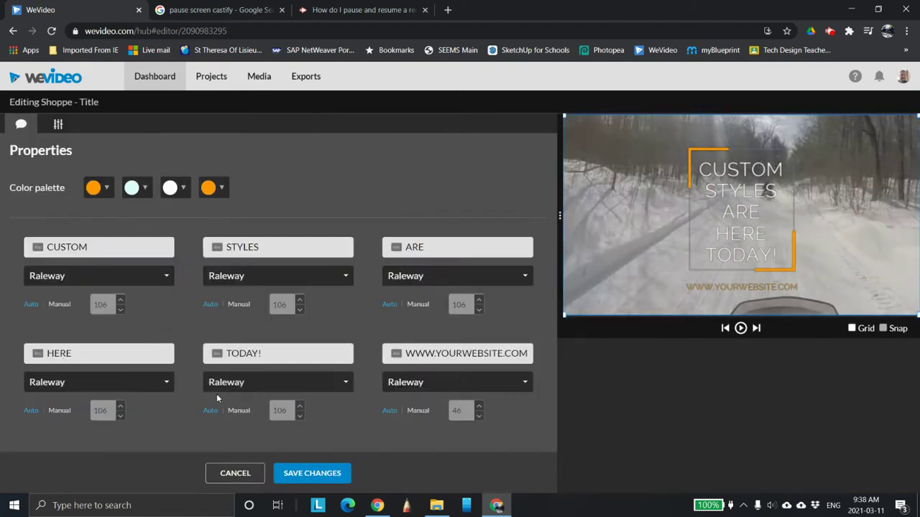
left_click(107, 189)
left_click(133, 222)
left_click(216, 188)
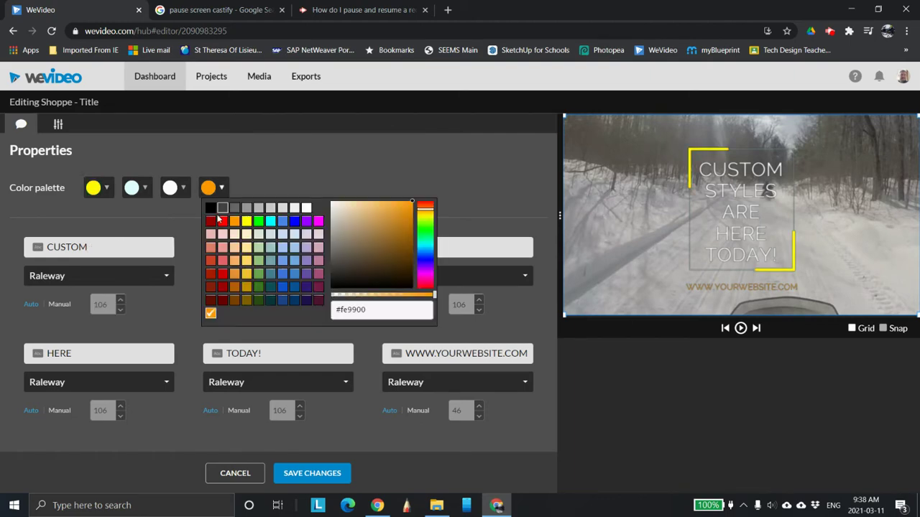
left_click(246, 221)
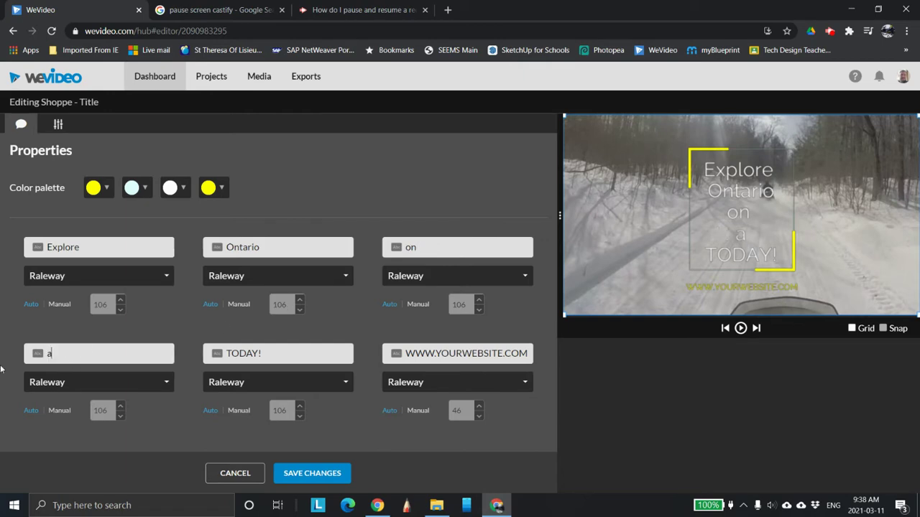
Set the Shoppe title's lines to Explore, Ontario, on, a, Snowmobile, with the website line empty, and save and preview the title
double_click(249, 357)
type("Snowmobile")
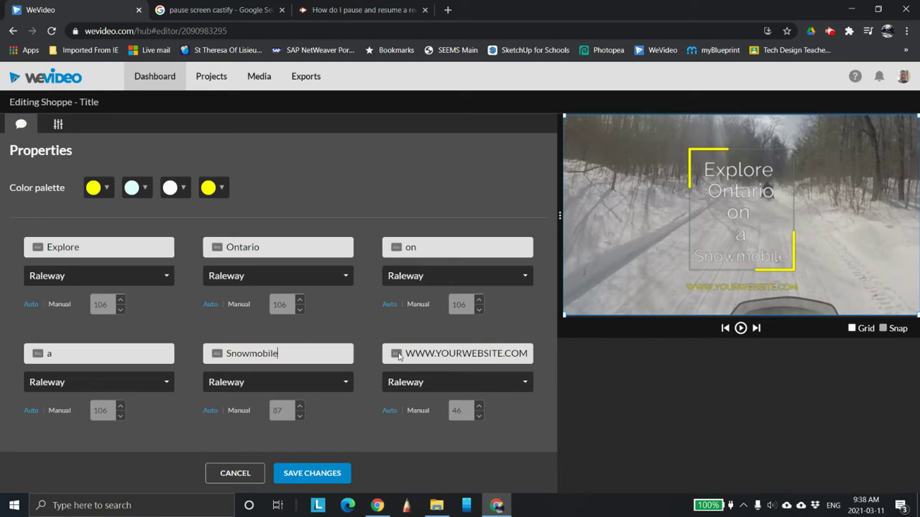
left_click_drag(405, 354, 640, 325)
key("BackSpace")
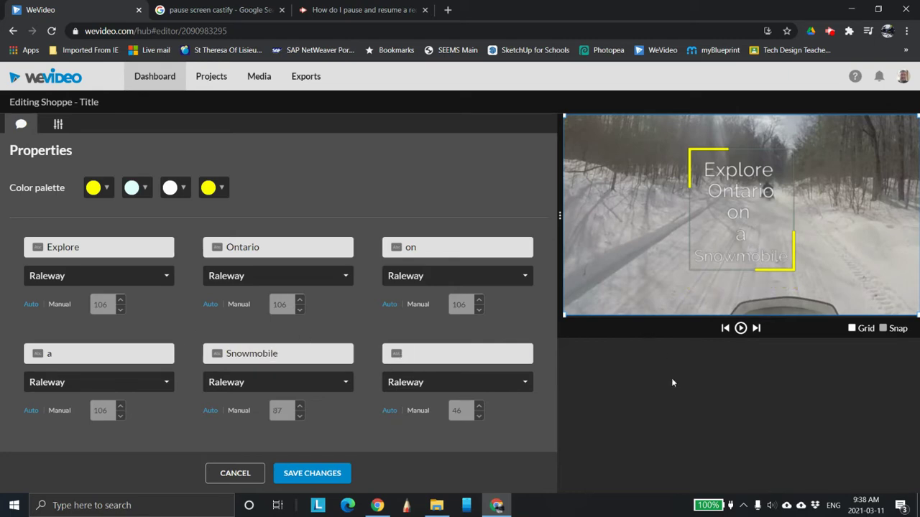
left_click(337, 476)
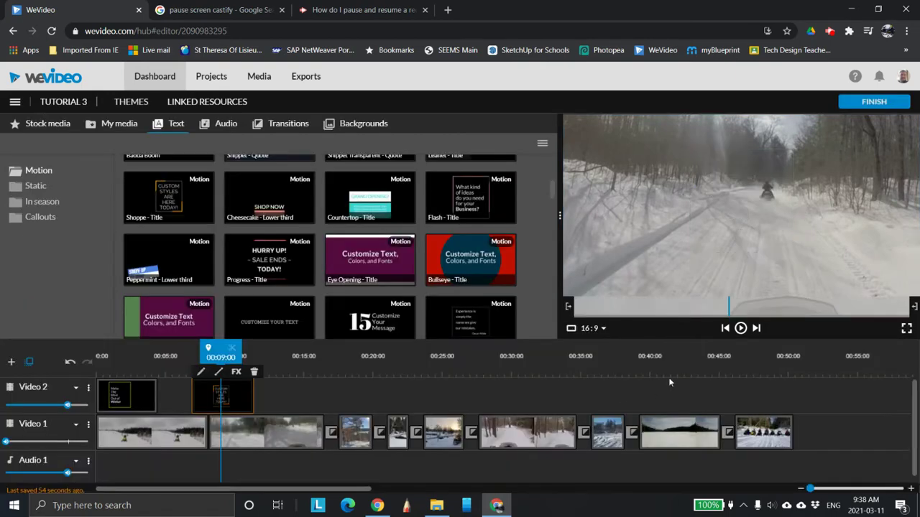
left_click(740, 330)
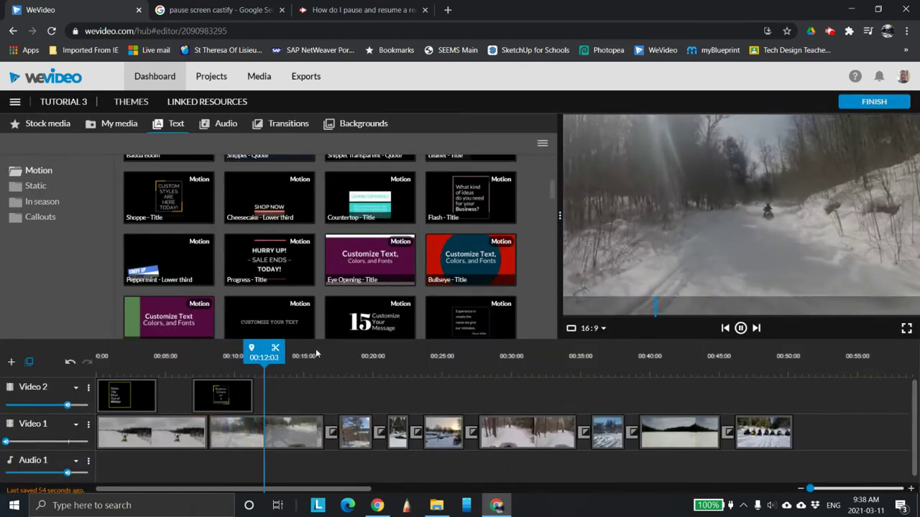
left_click_drag(277, 352, 203, 352)
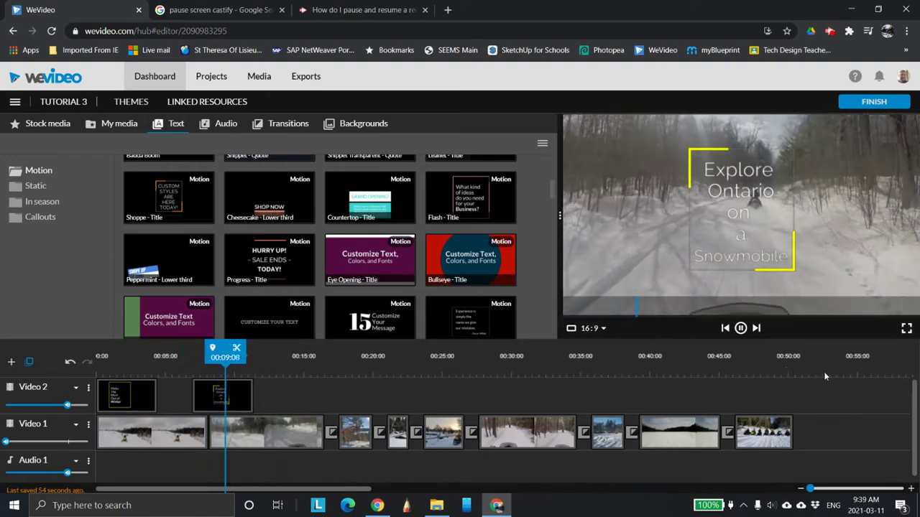
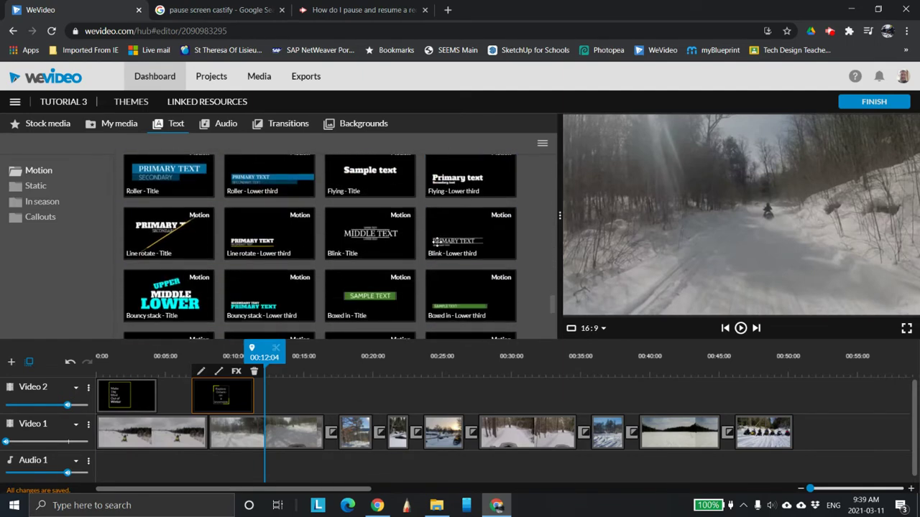
Add the Line wipe - Lower third text to Video 2 above the first two photos, trimming its end to about 00:22:16
scroll(436, 242, "down", 2)
scroll(436, 242, "down", 10)
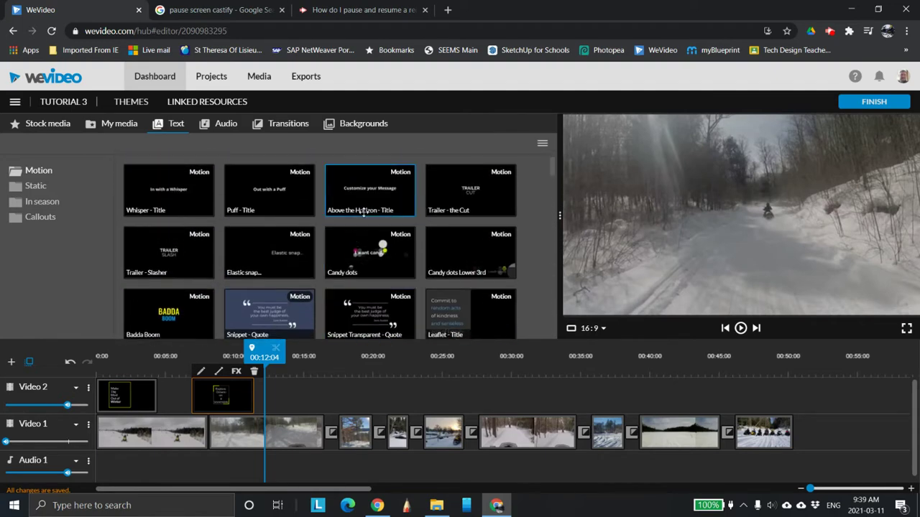
scroll(370, 237, "down", 3)
scroll(386, 212, "down", 5)
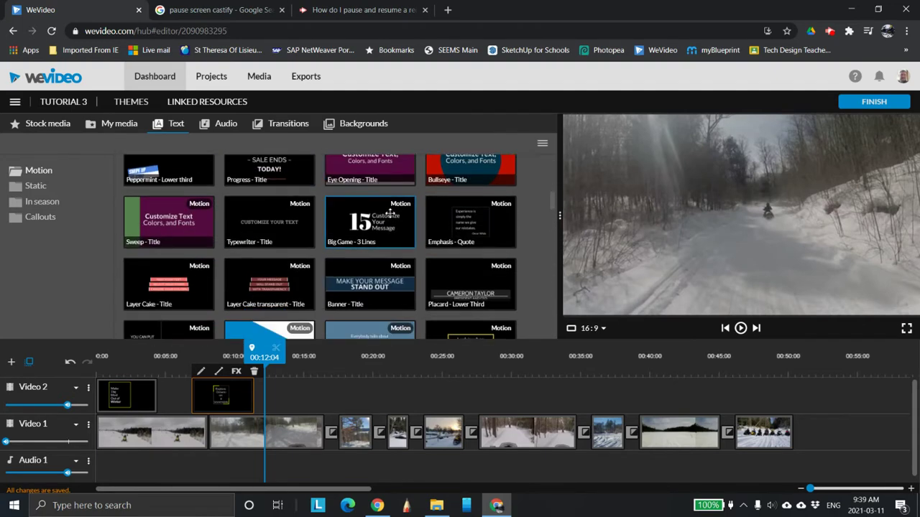
scroll(439, 217, "down", 6)
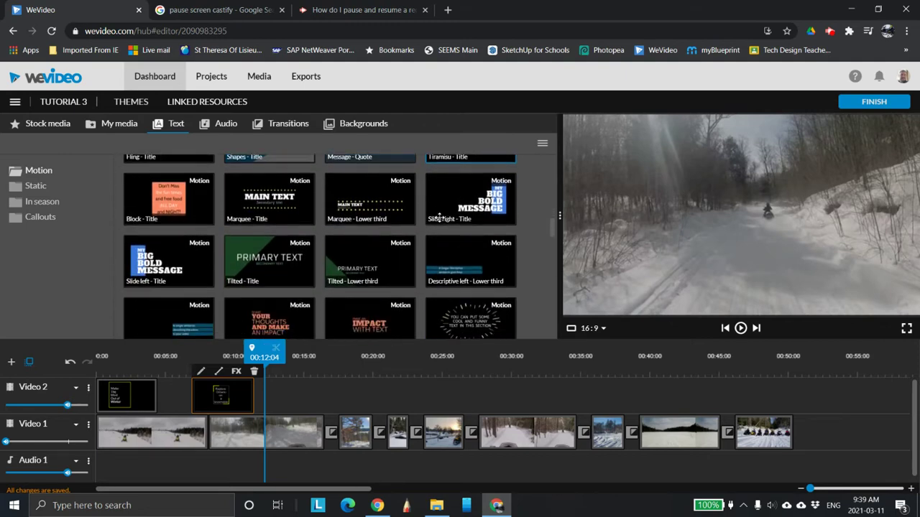
scroll(447, 216, "down", 1)
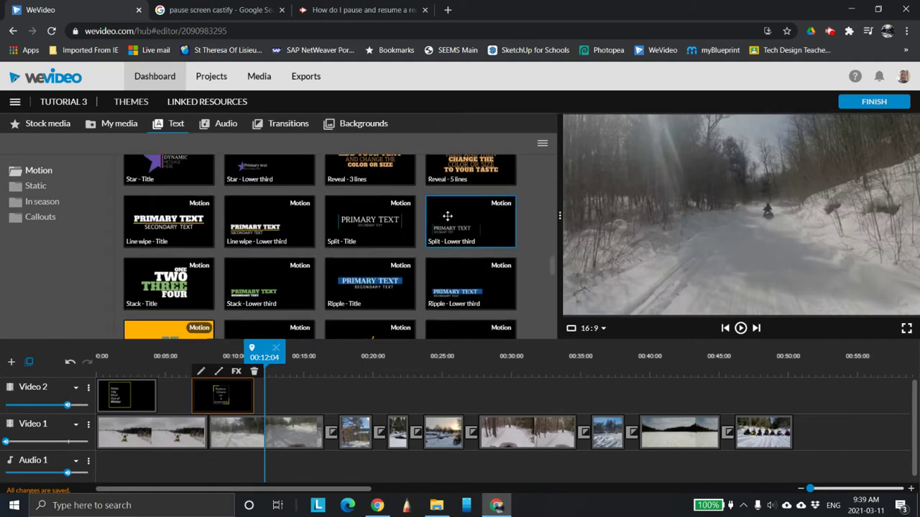
scroll(447, 215, "down", 1)
left_click_drag(270, 173, 358, 401)
mouse_move(426, 392)
left_mouse_down()
mouse_move(400, 392)
mouse_move(408, 393)
left_mouse_up()
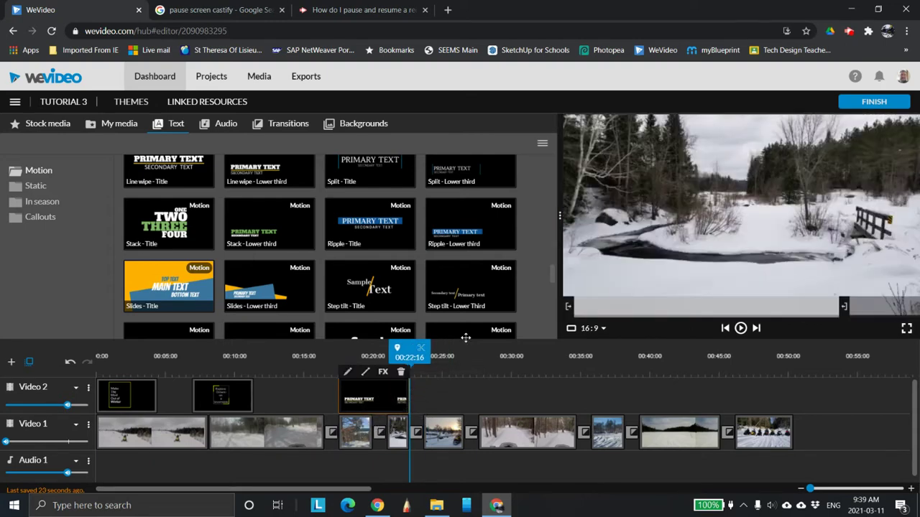
Preview the Line wipe - Lower third text from its start over the first photo
left_click_drag(398, 348, 340, 347)
left_click(740, 328)
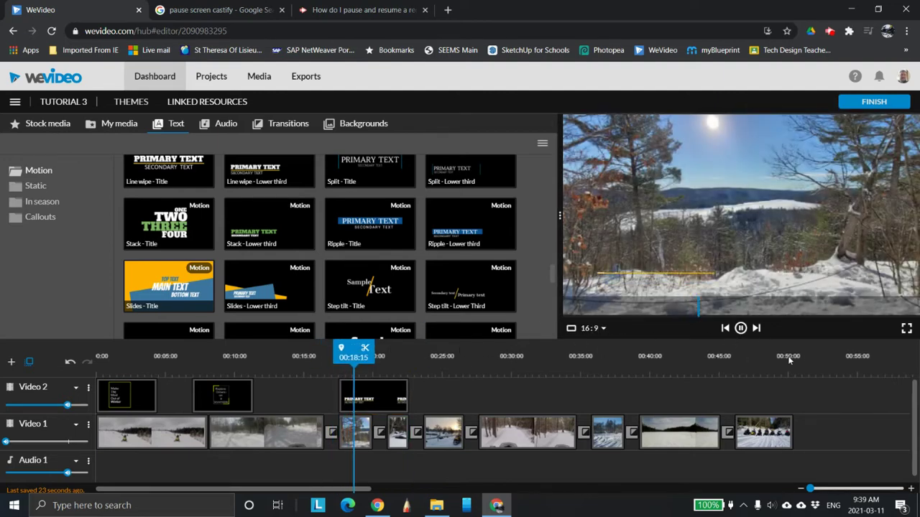
key("space")
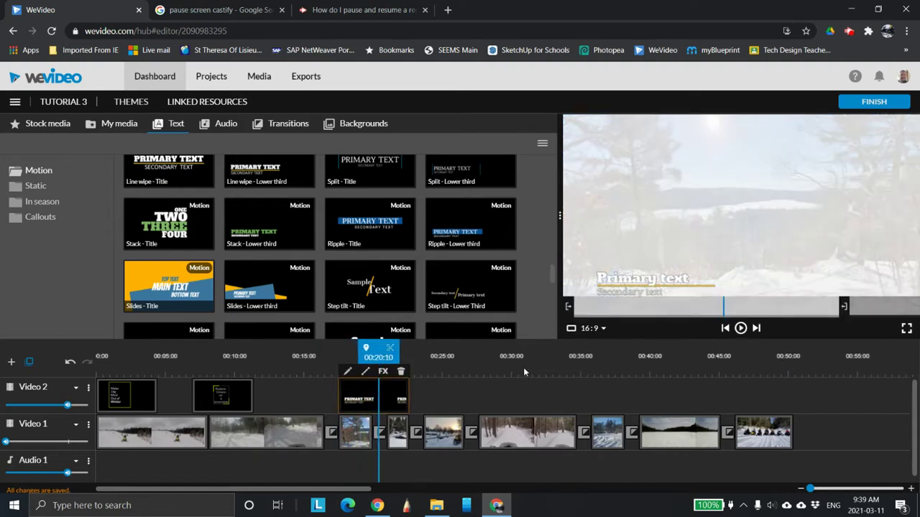
Set the Line wipe text's primary line to Experience Breathtaking and its secondary line to Scenery, save the changes and preview the result
double_click(363, 398)
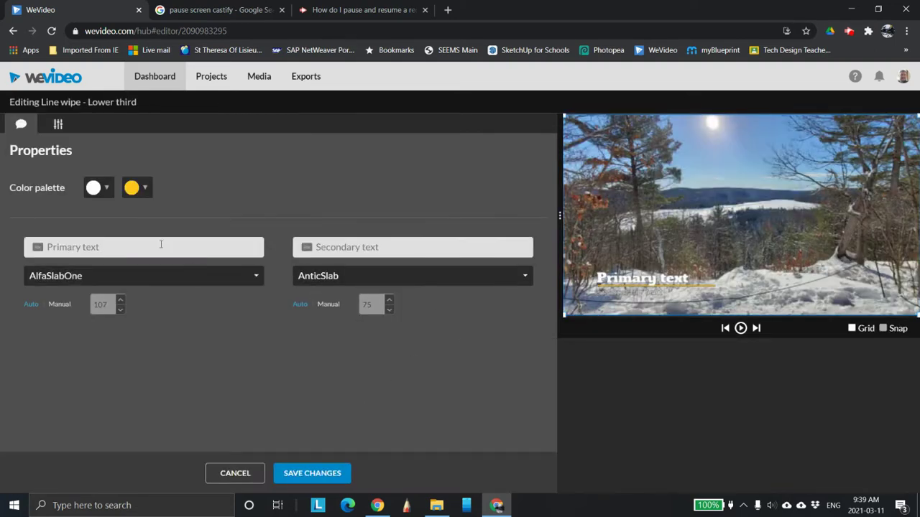
left_click(38, 249)
type("Experience ")
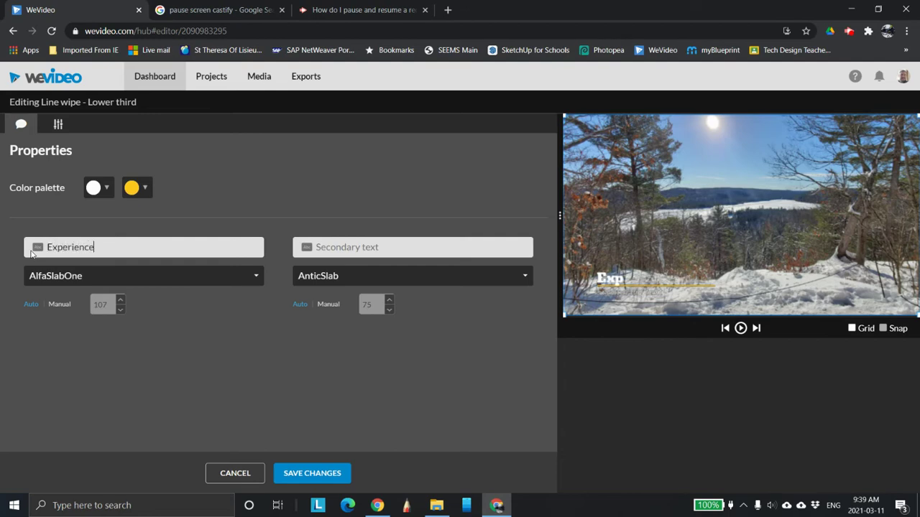
type("Breathtaking")
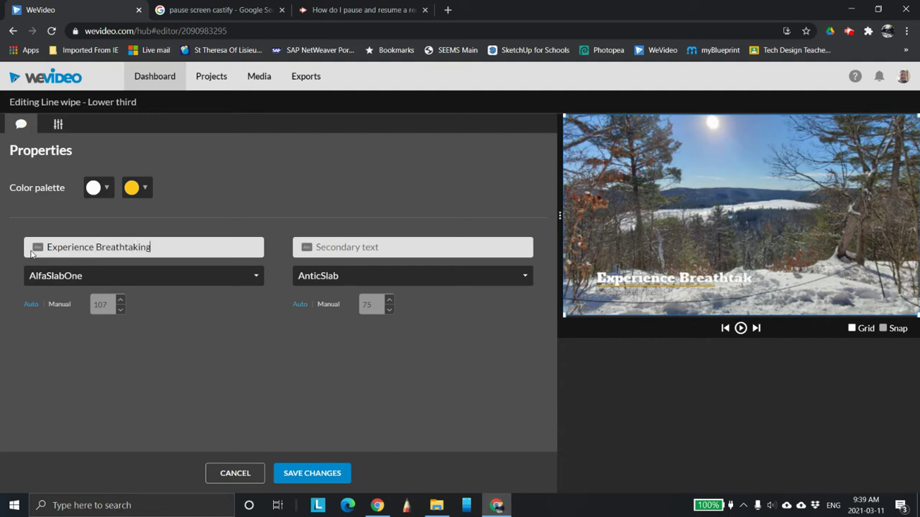
left_click(371, 253)
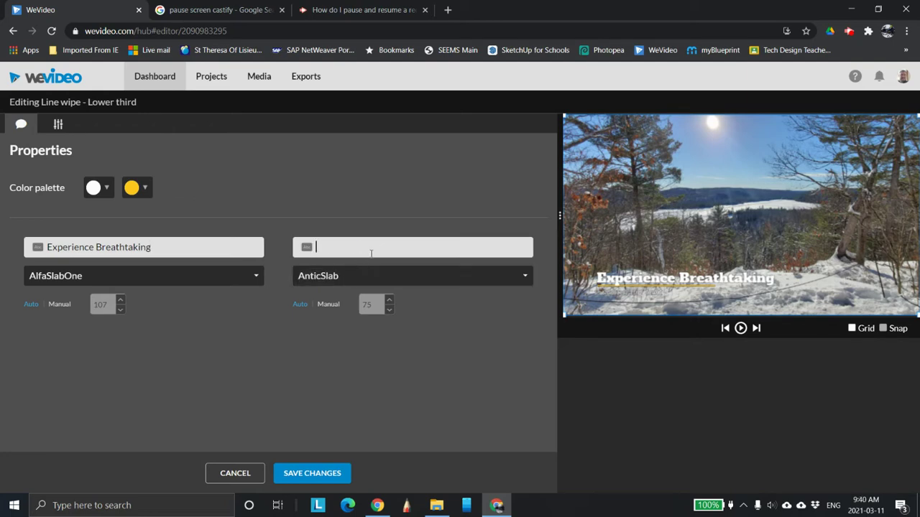
type("Scenery")
left_click(319, 476)
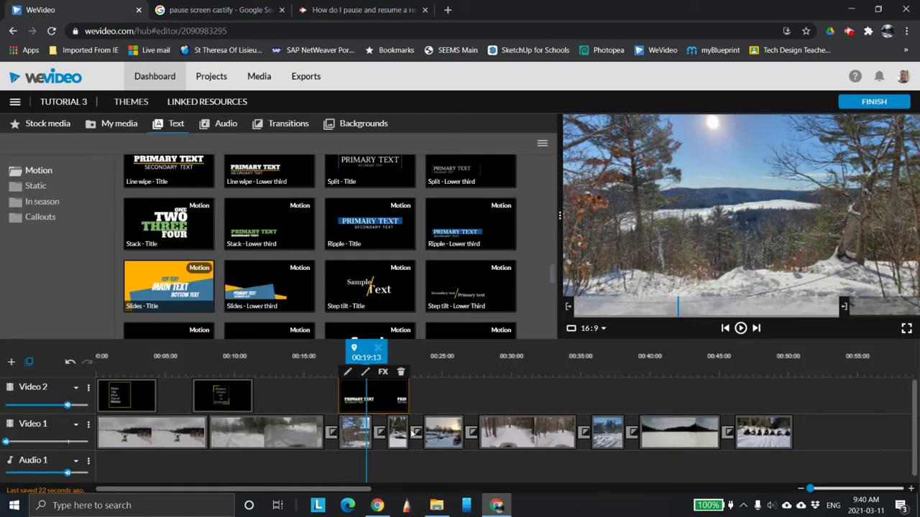
left_click(739, 329)
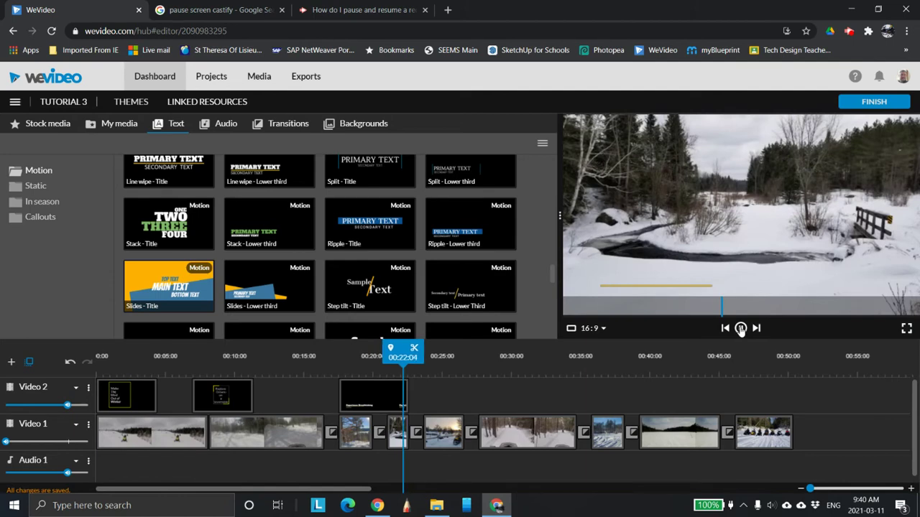
Reposition the Experience Breathtaking text up and inward, nearer the centre of the frame, then save and preview it
left_click(388, 387)
double_click(373, 395)
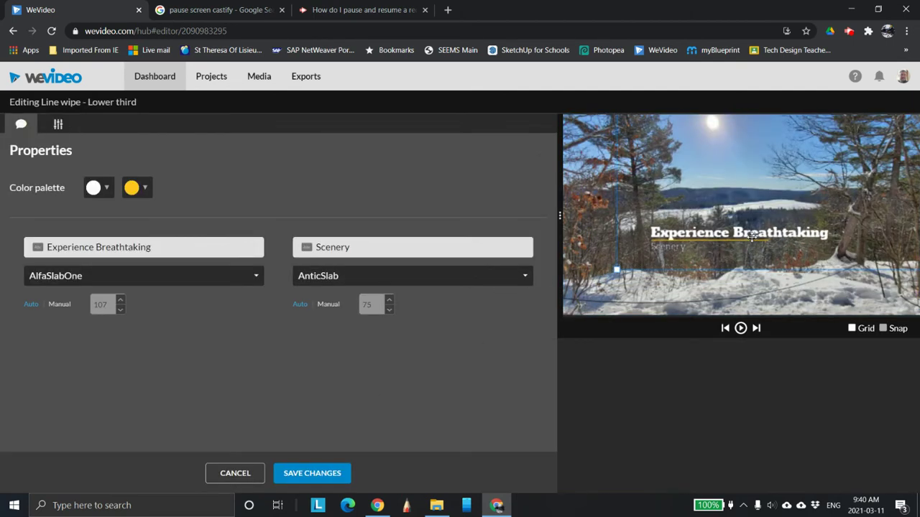
left_click(288, 476)
left_click_drag(367, 350, 336, 350)
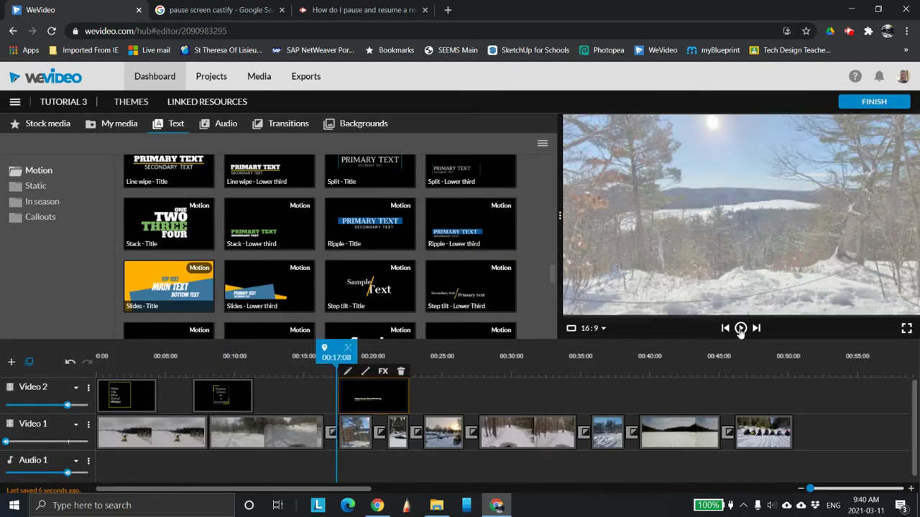
left_click(740, 328)
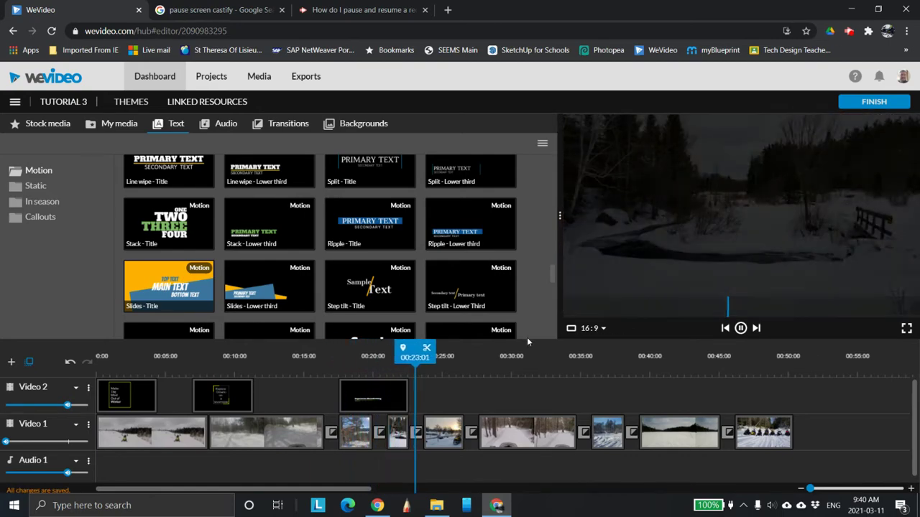
Nudge the Experience Breathtaking text slightly lower and to the left in the frame, save it, and preview the placement
left_click(363, 402)
double_click(363, 395)
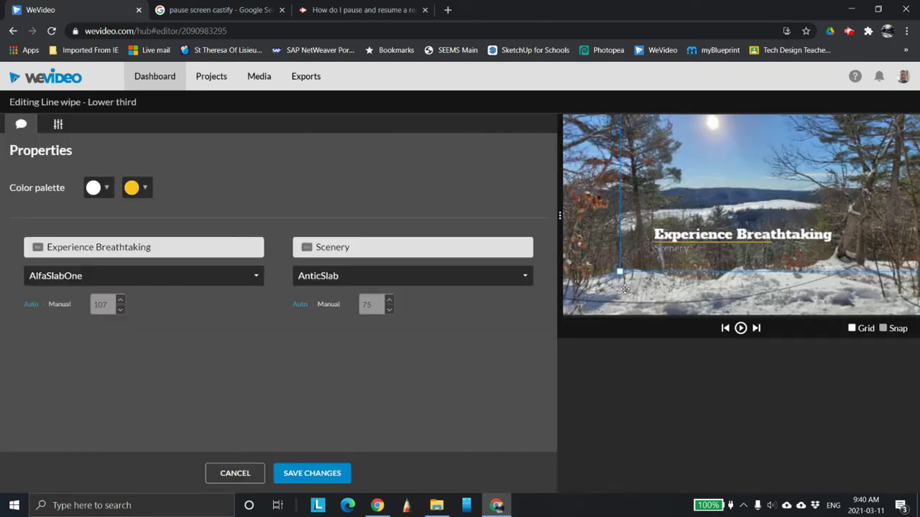
left_click_drag(678, 238, 674, 242)
left_click(312, 474)
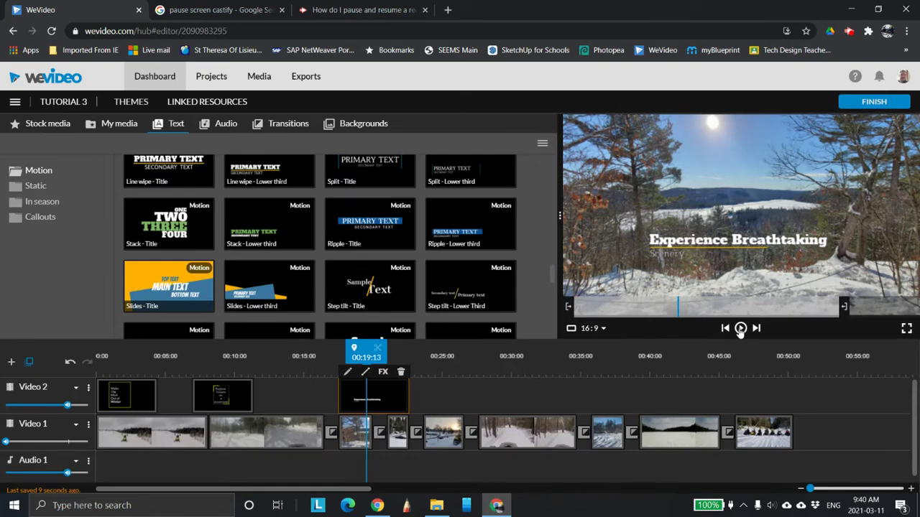
left_click(740, 329)
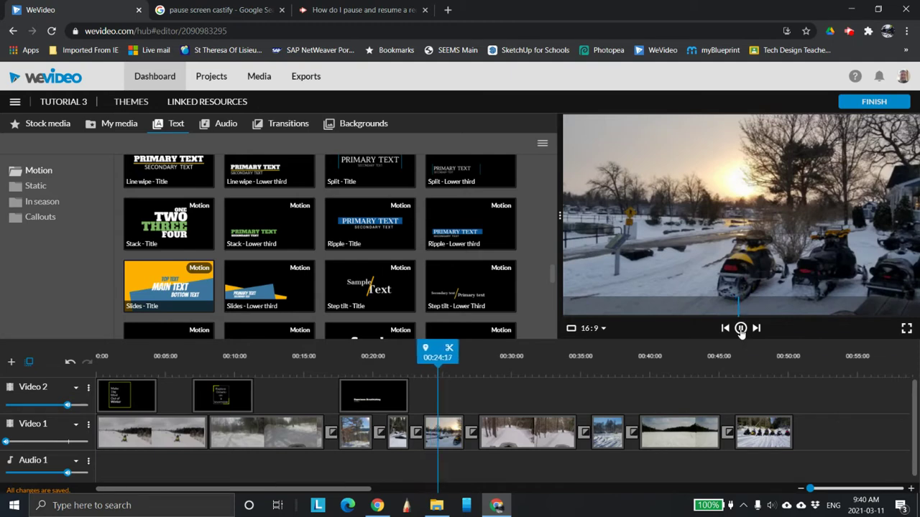
left_click(740, 328)
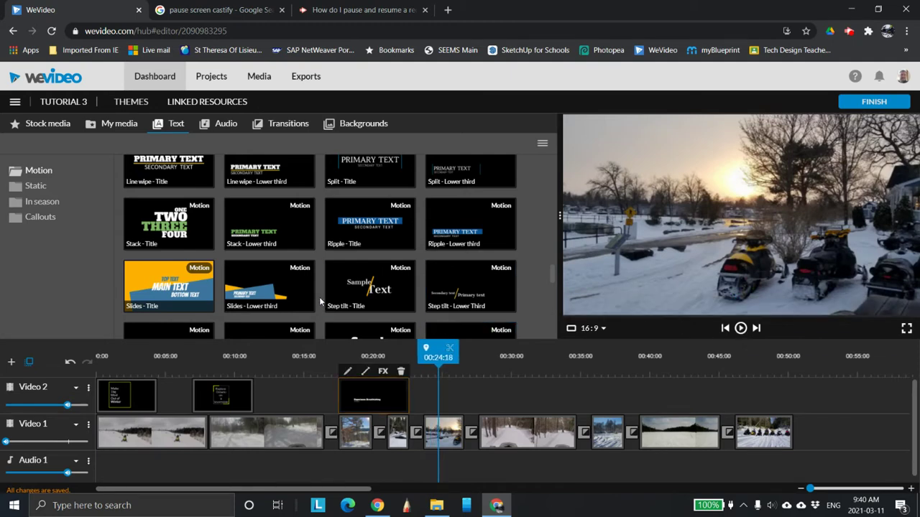
Add the Tiramisu - Title motion text to Video 2 at 00:23:16, above the third photo, trimming its end to about 00:27:22
left_click_drag(276, 283, 294, 247)
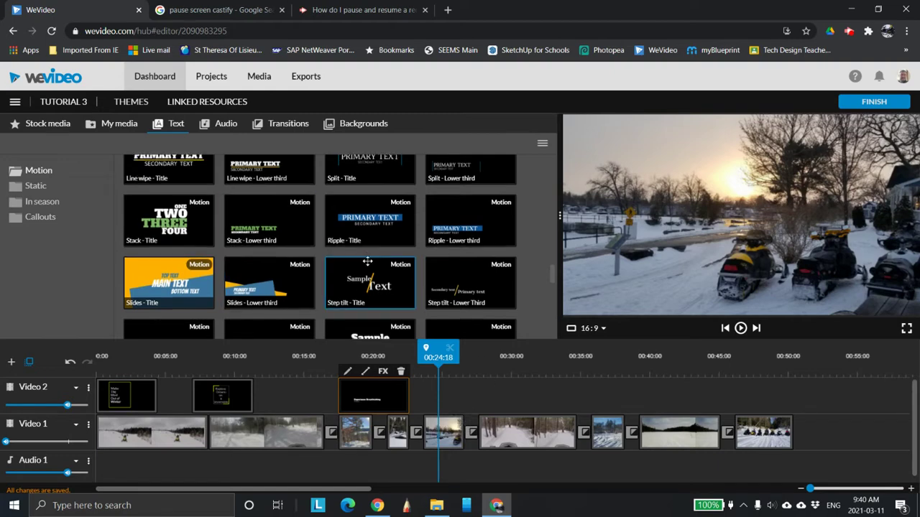
scroll(367, 262, "down", 6)
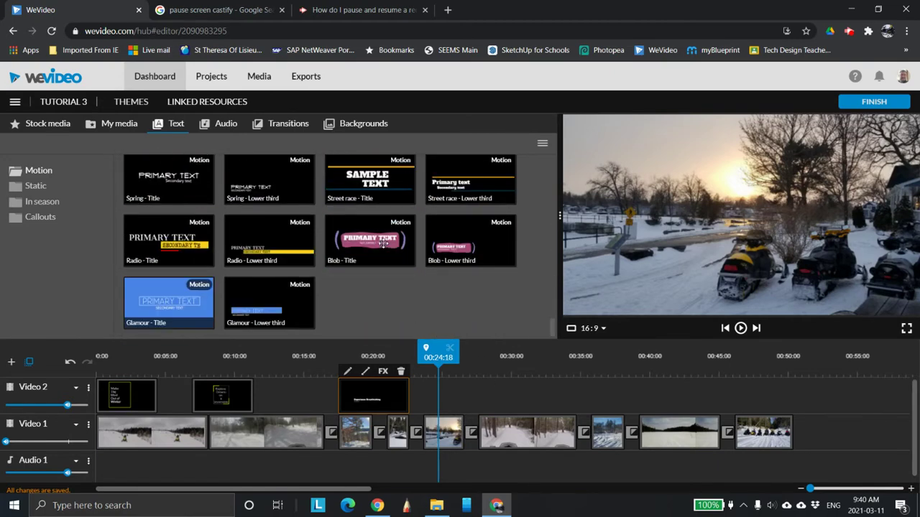
scroll(383, 242, "up", 6)
scroll(352, 213, "down", 3)
scroll(349, 213, "up", 1)
left_click_drag(467, 267, 443, 394)
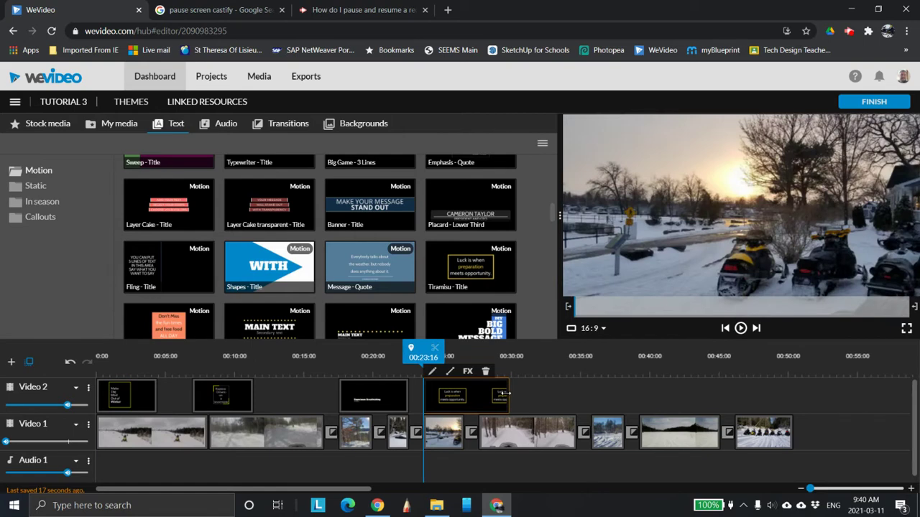
left_click_drag(506, 393, 465, 390)
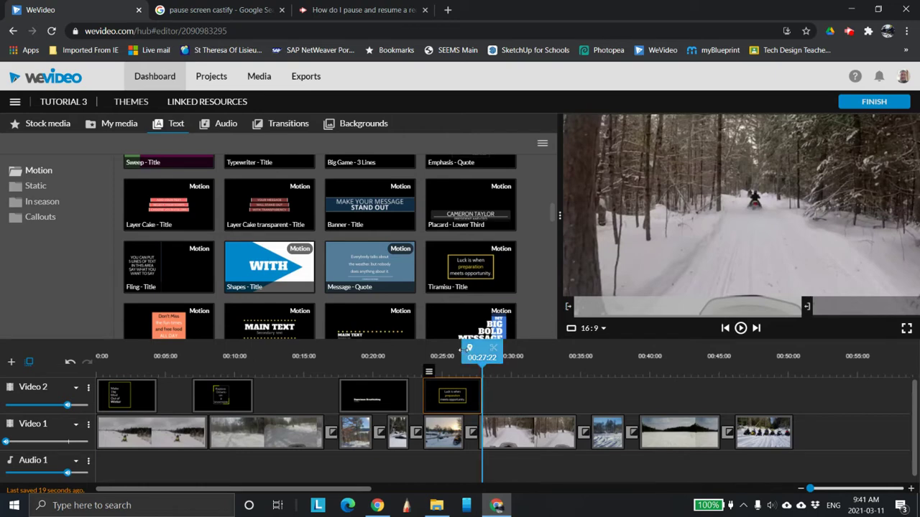
Preview the Tiramisu title from its start over the parked snowmobiles photo
left_click_drag(472, 355, 428, 357)
left_click(741, 328)
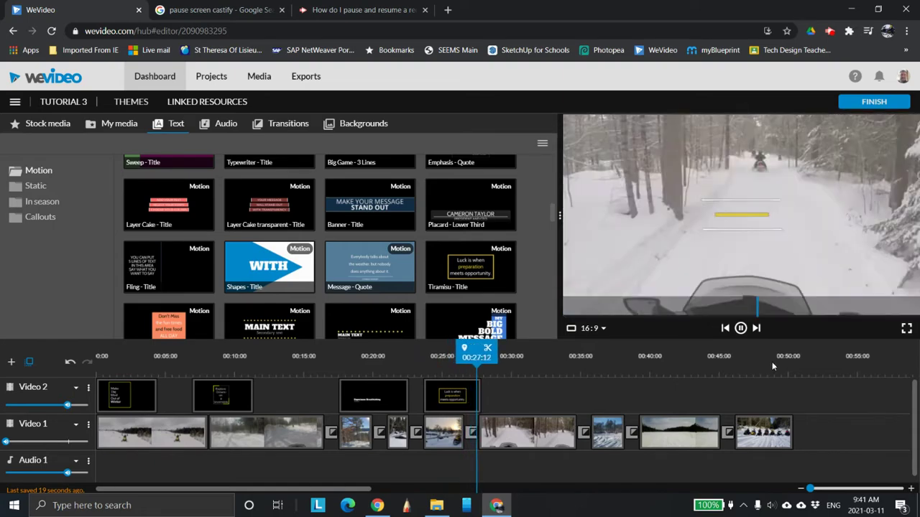
left_click_drag(488, 352, 424, 352)
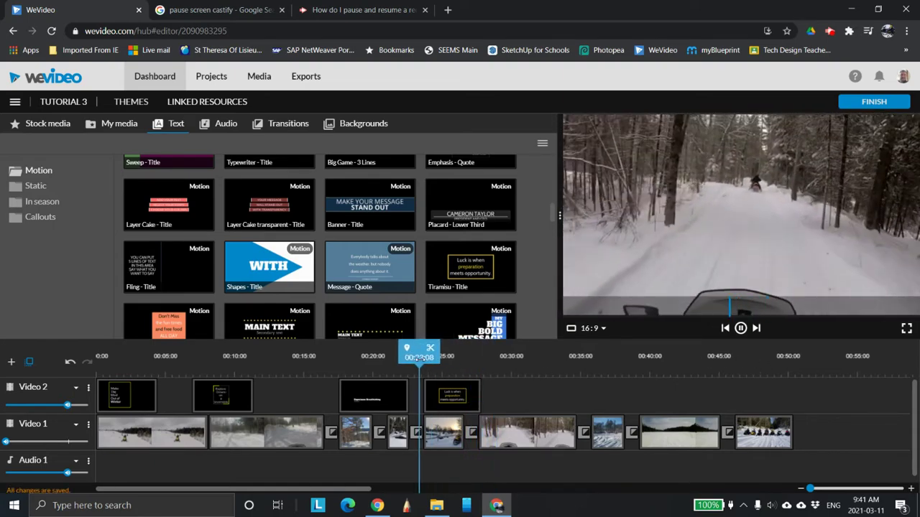
Open the Tiramisu title for editing and set its first line to Visit
double_click(466, 402)
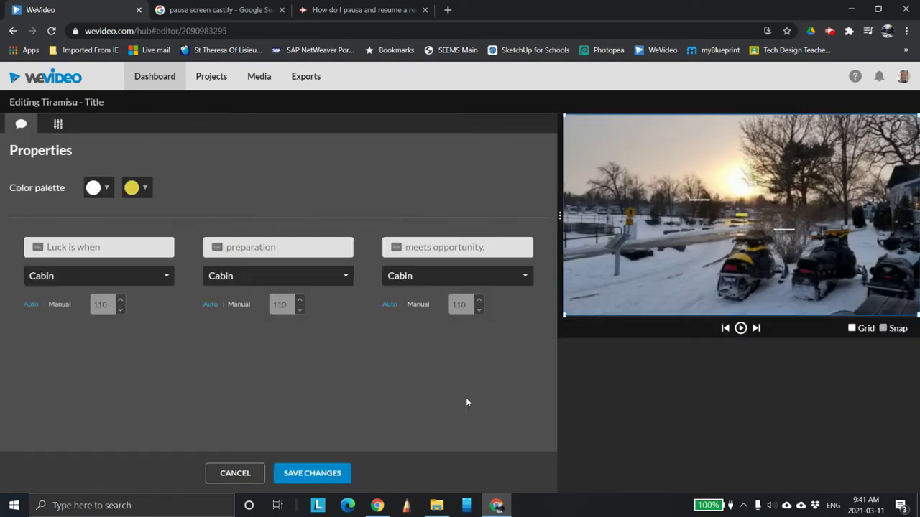
left_click_drag(122, 252, 2, 253)
key("BackSpace")
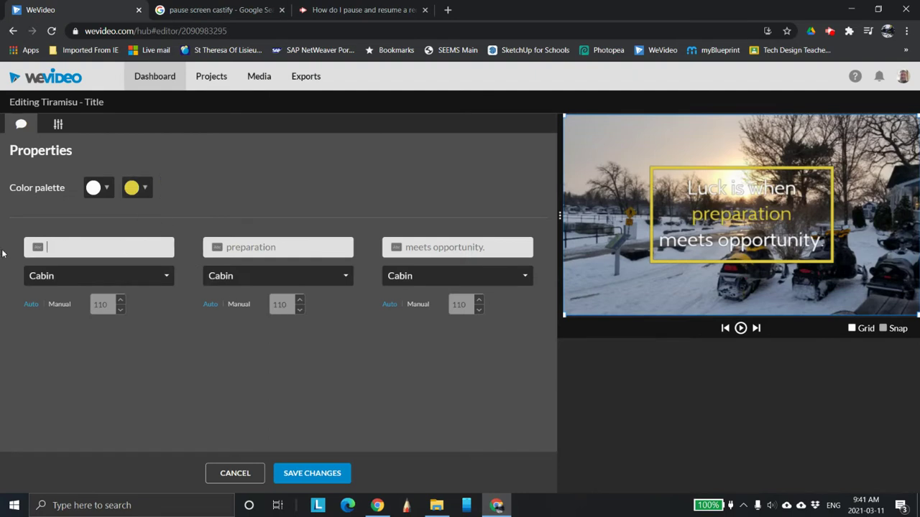
type("Vo")
key("BackSpace")
type("isit")
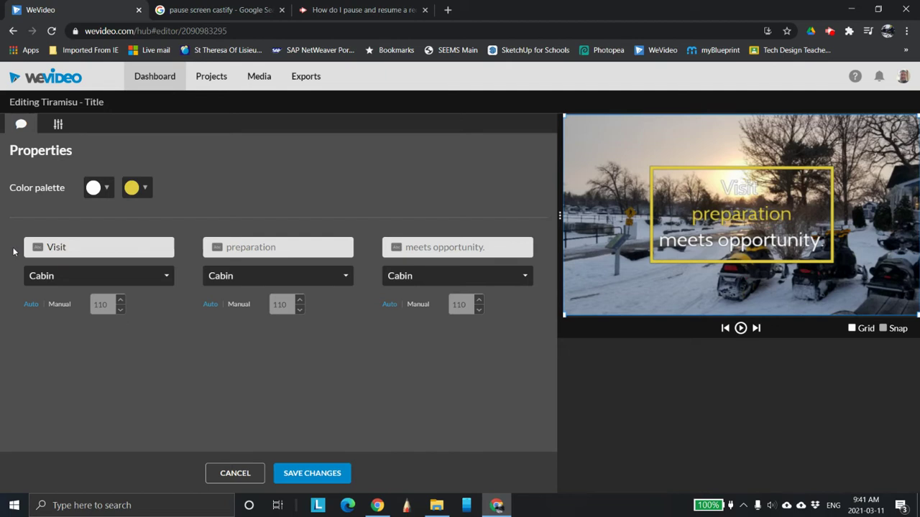
type(" His")
key("BackSpace")
Set the Tiramisu title's second line to Historic Ontario and its third line to Towns, and save the changes
left_click(315, 247)
type("HIst")
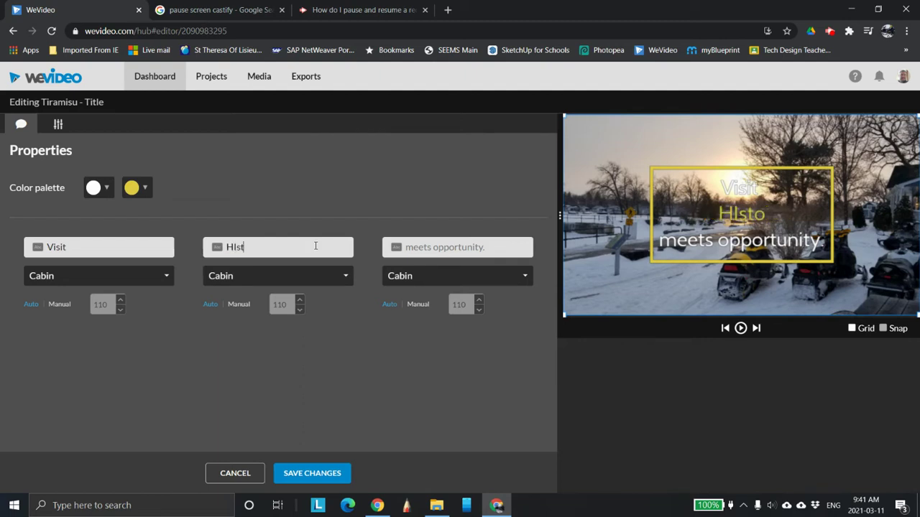
type("oistori8c")
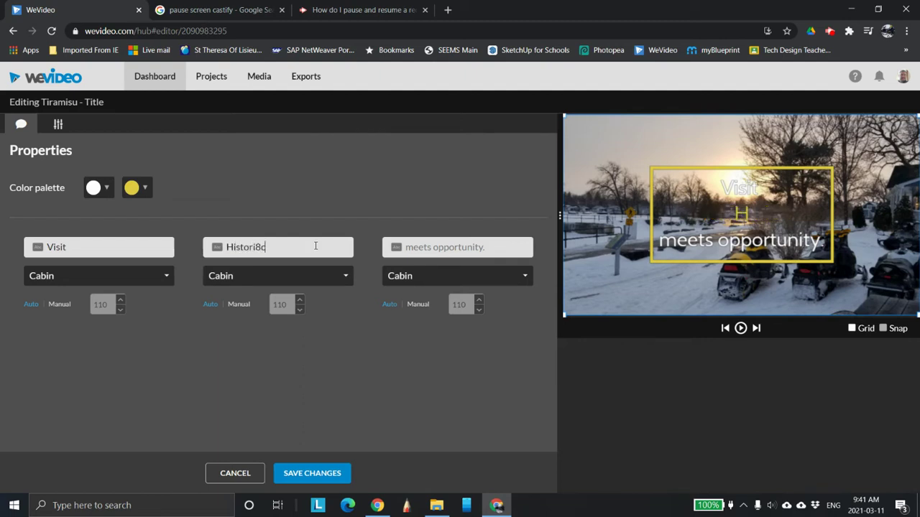
key("BackSpace")
key("BackSpace")
type("ario")
key("BackSpace")
key("BackSpace")
key("BackSpace")
key("BackSpace")
type("nt")
left_click(453, 246)
type("Towns")
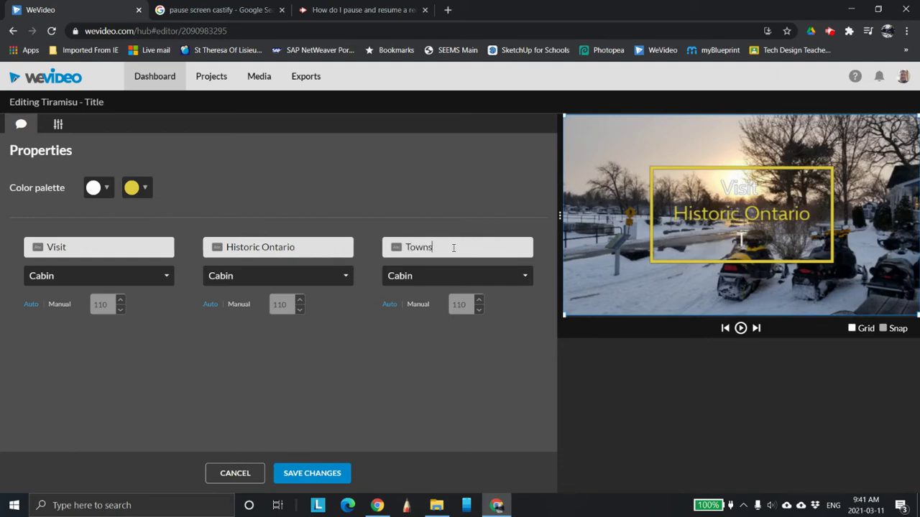
left_click(312, 473)
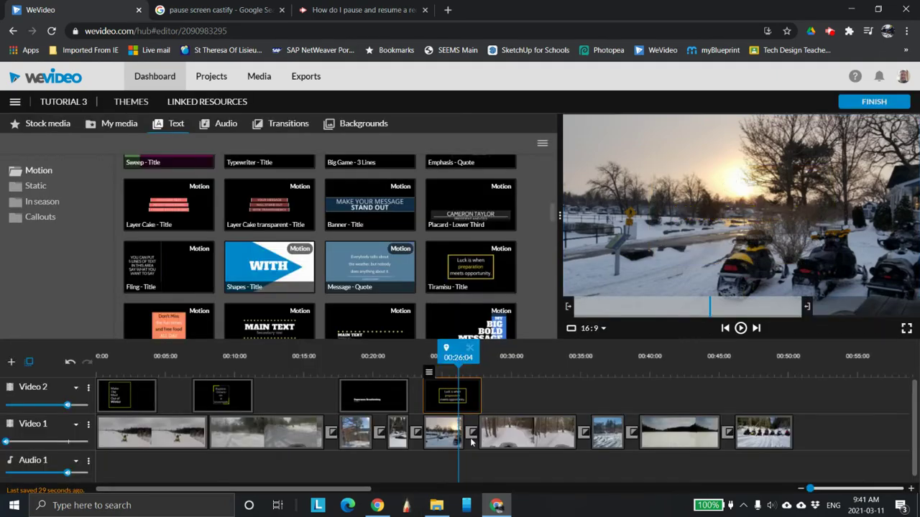
Preview the edited Historic Ontario title through to the trail ride clip
left_click_drag(486, 355, 458, 355)
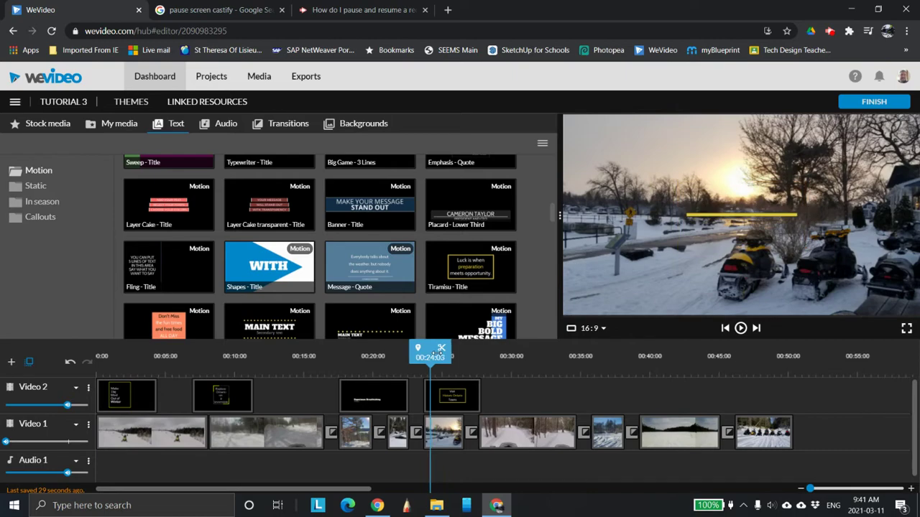
left_click(741, 329)
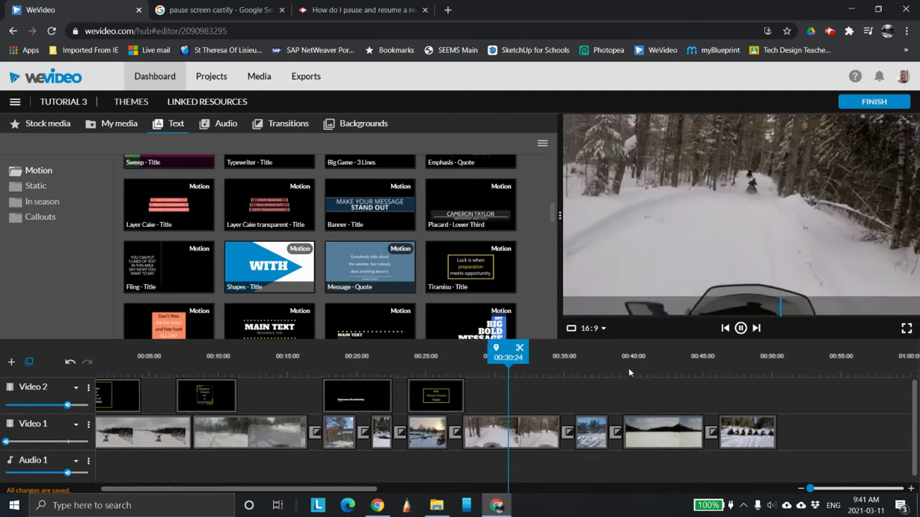
left_click(740, 329)
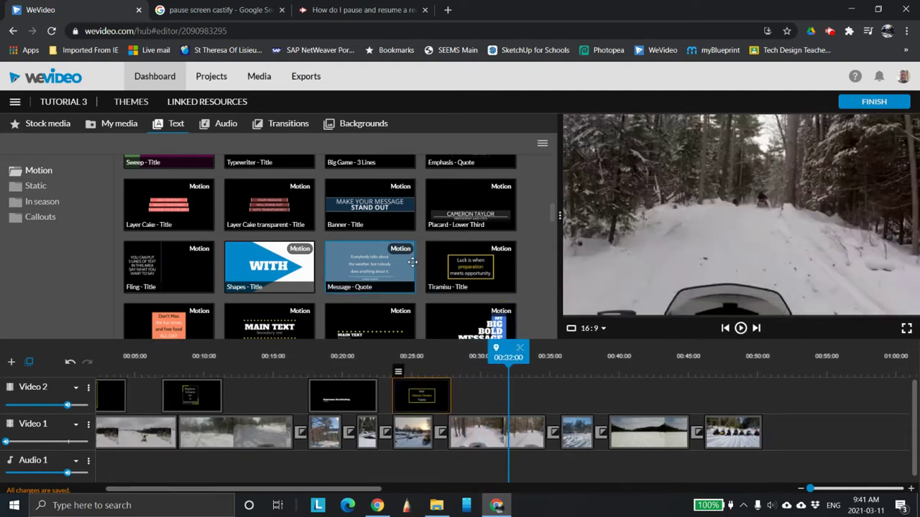
Add the Radio - Lower third motion text to Video 2 at 00:30:16, starting above the forest trail clip, and preview it
scroll(410, 255, "down", 5)
scroll(409, 255, "down", 10)
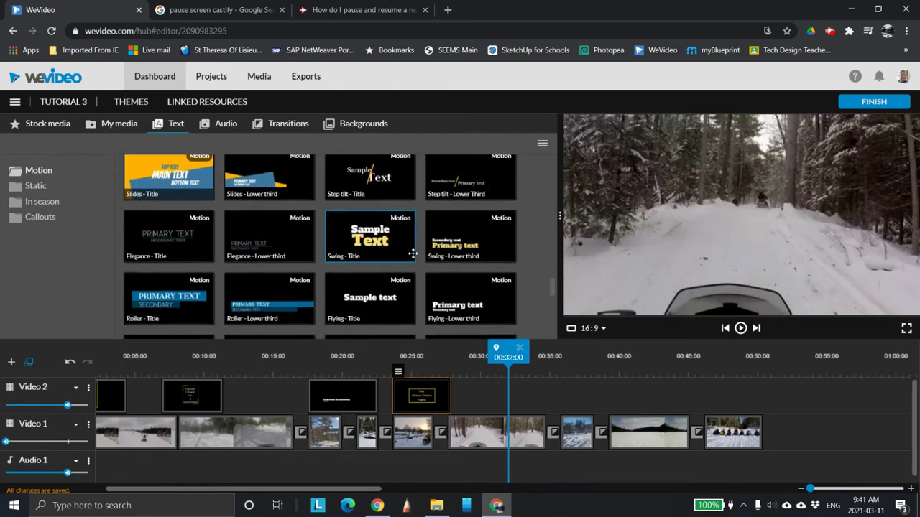
scroll(413, 256, "down", 1)
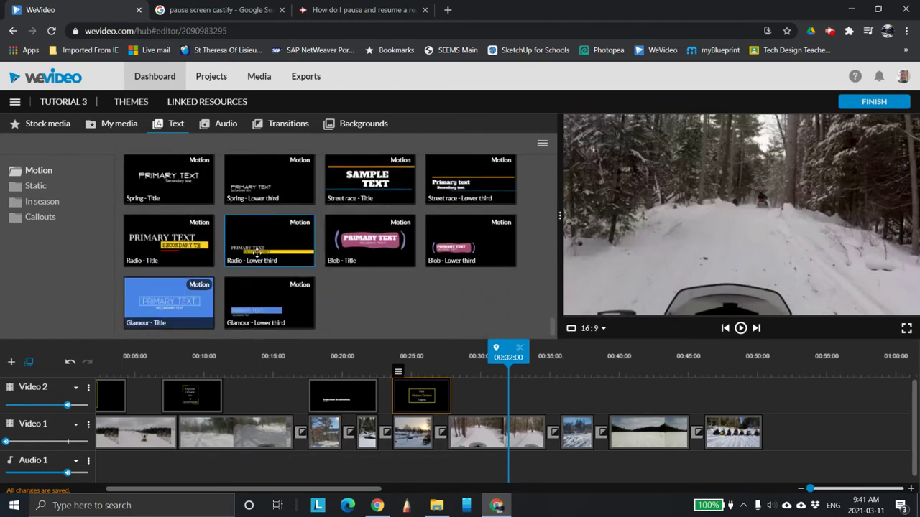
left_click_drag(252, 247, 506, 396)
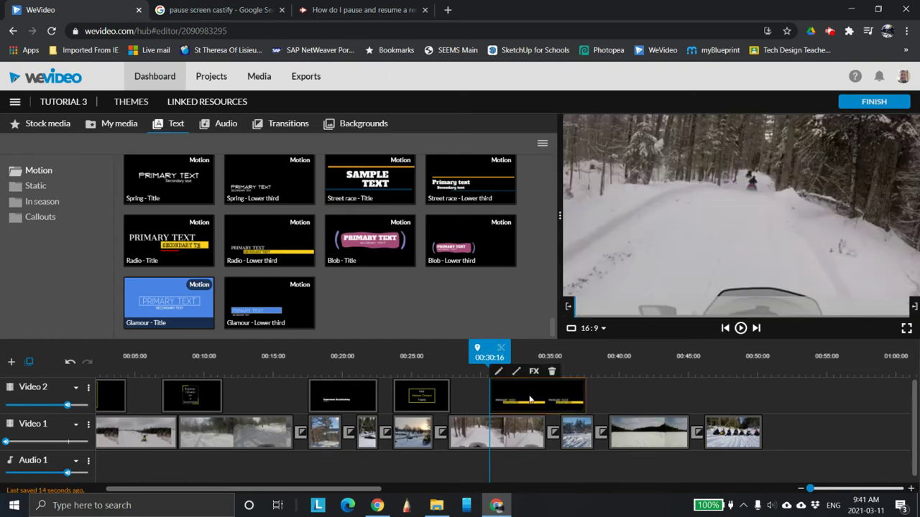
left_click(740, 328)
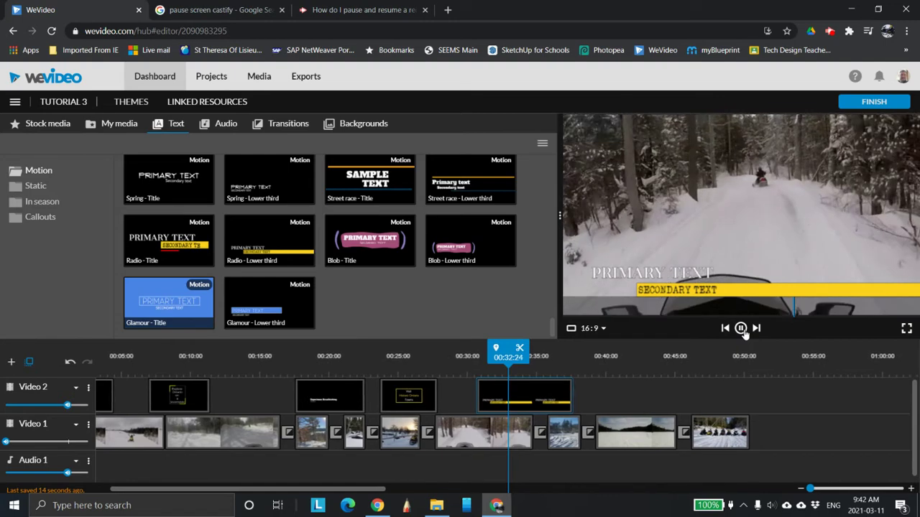
Open the Radio - Lower third title on Video 2 for editing and set its primary text to Enjoy a leisurely
left_click(741, 328)
double_click(500, 401)
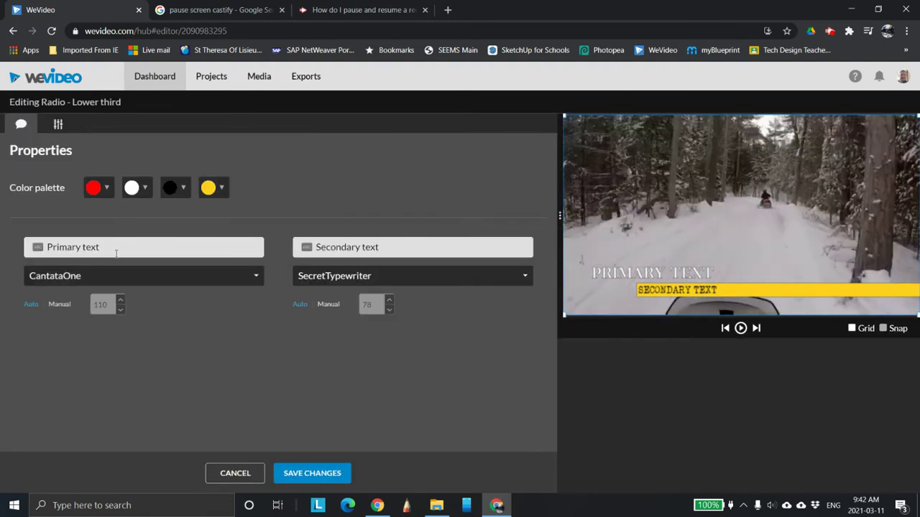
left_click_drag(120, 250, 36, 254)
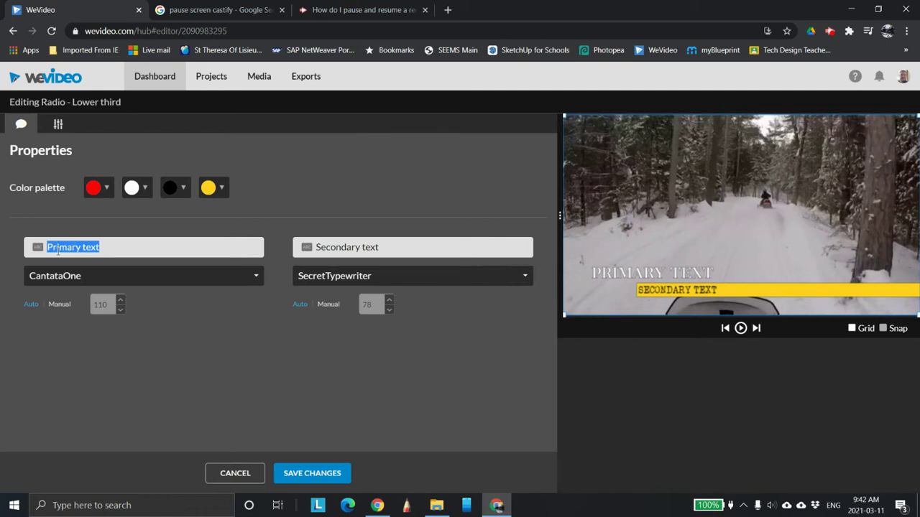
type("EN")
key("BackSpace")
type("ngi")
type("y")
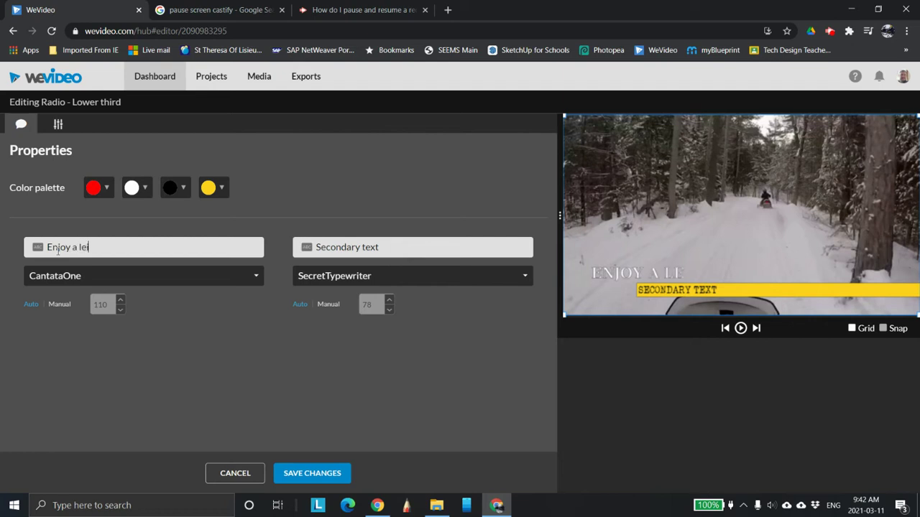
type("a leisurely")
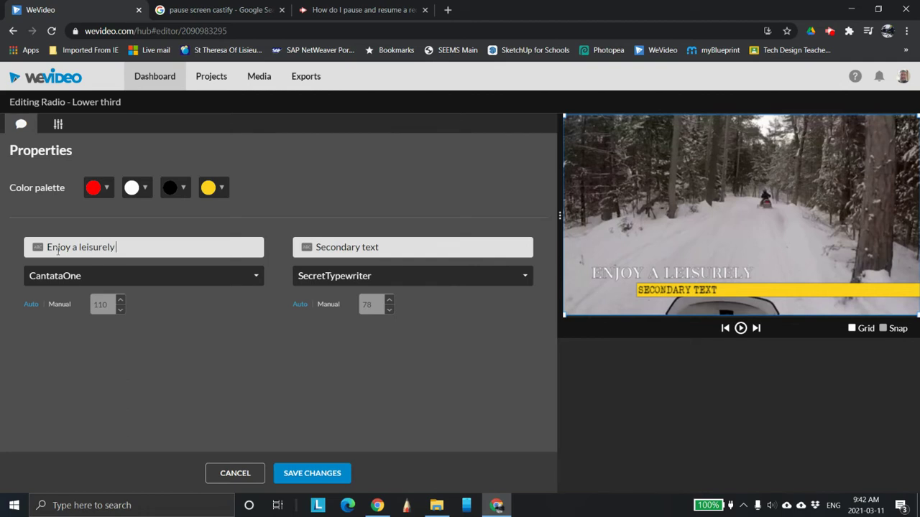
left_click_drag(58, 249, 152, 223)
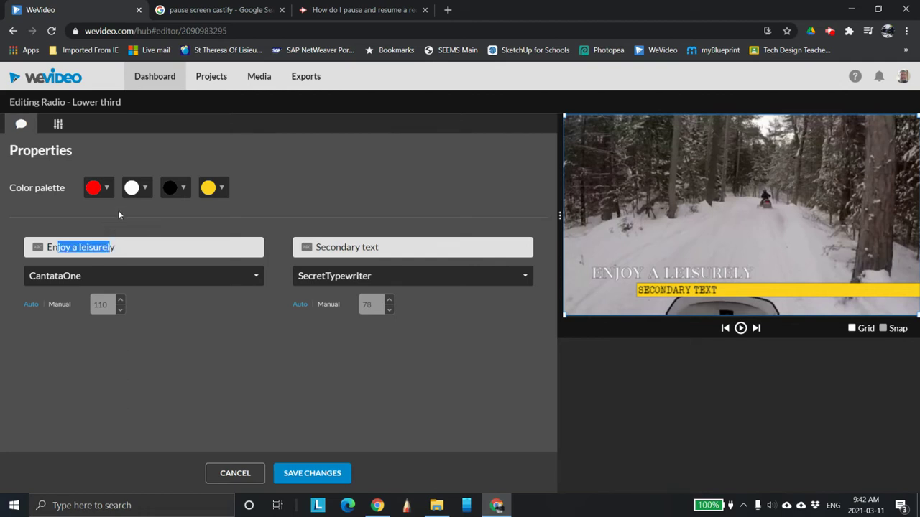
left_click(173, 252)
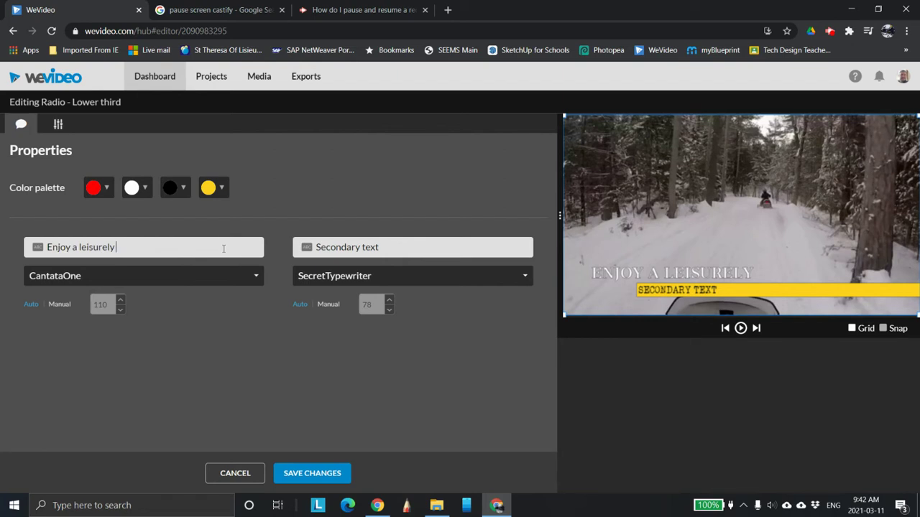
Set the lower third's secondary text to Trail cruise and save the changes
left_click_drag(463, 247, 324, 214)
type("T")
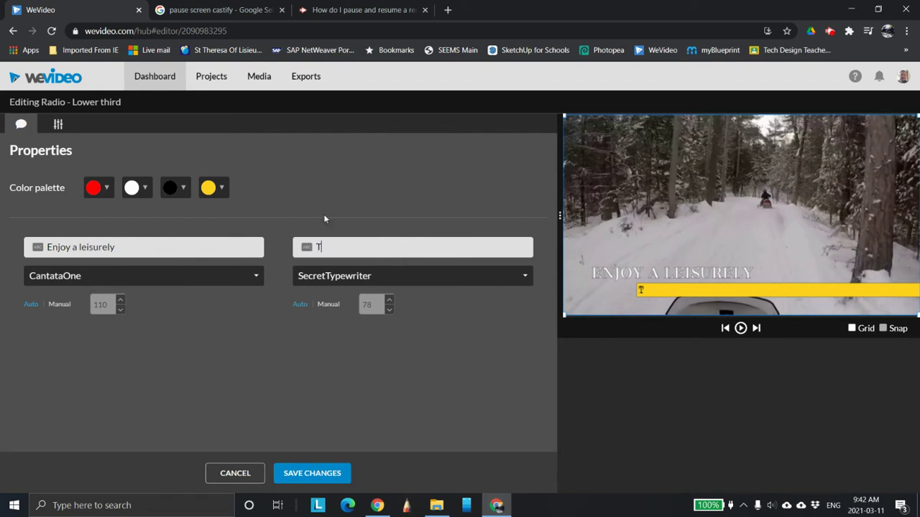
type("rail cur")
key("BackSpace")
key("BackSpace")
type("c")
type("uis")
key("BackSpace")
key("BackSpace")
key("BackSpace")
type("ruise")
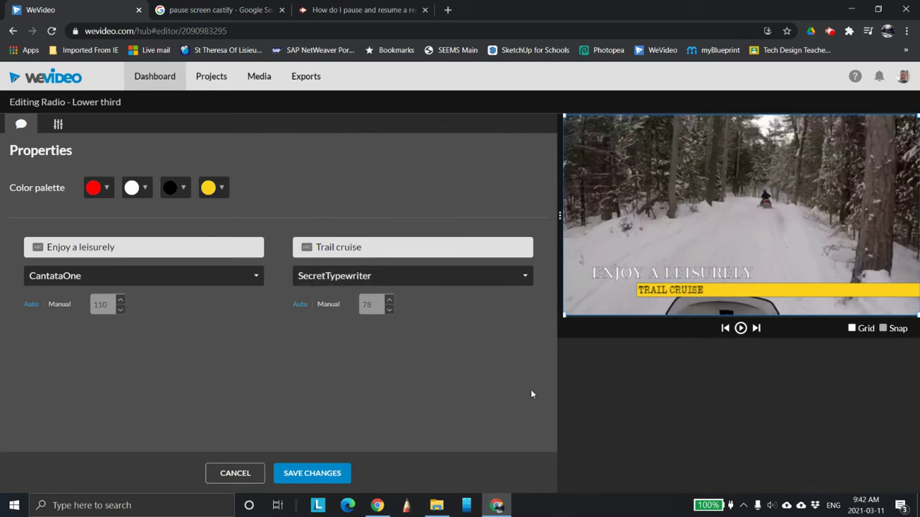
left_click(312, 472)
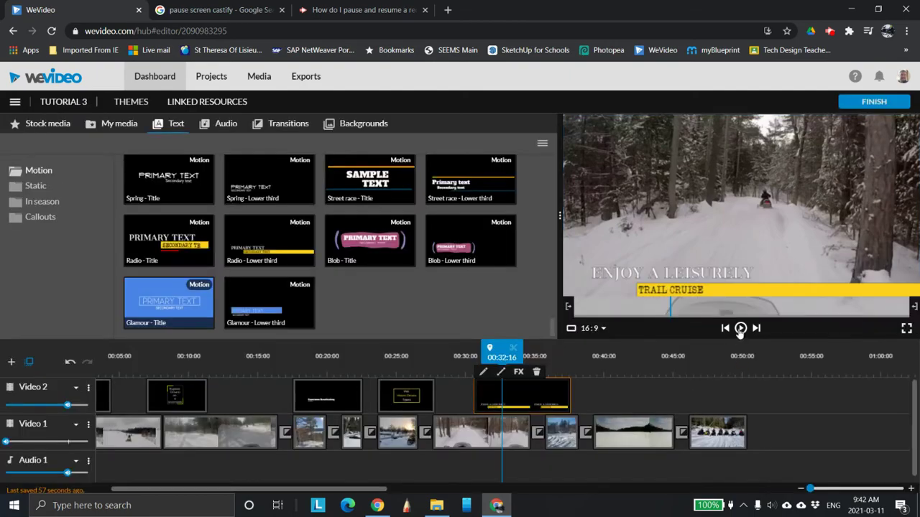
Preview the Enjoy a leisurely title over the forest trail clip through to the snowy trail photo
left_click(740, 329)
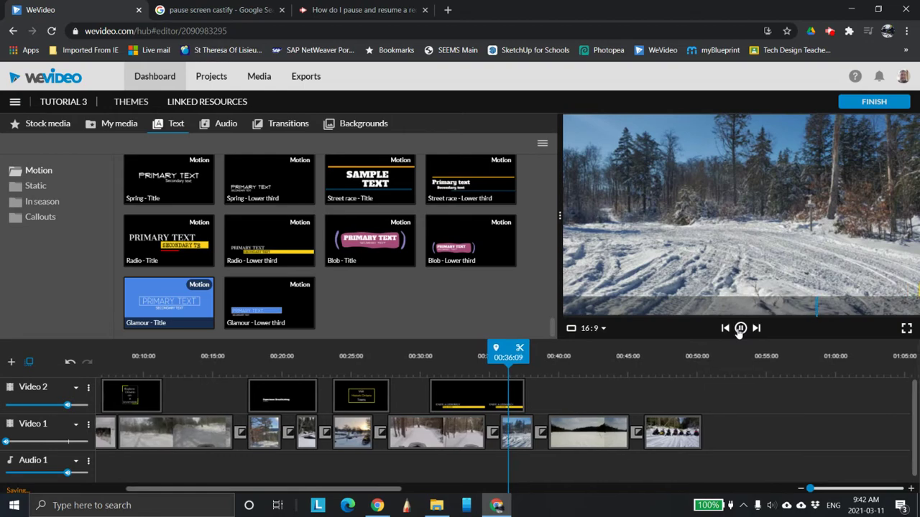
left_click(740, 329)
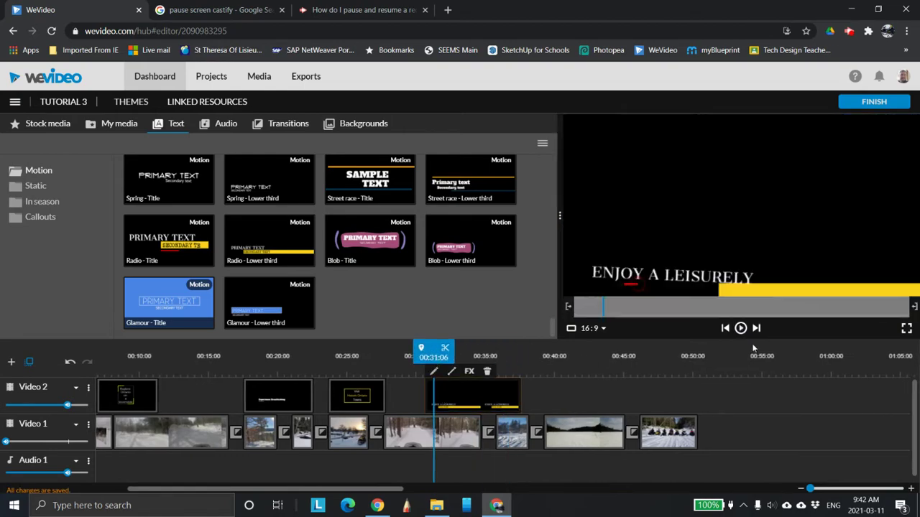
key("space")
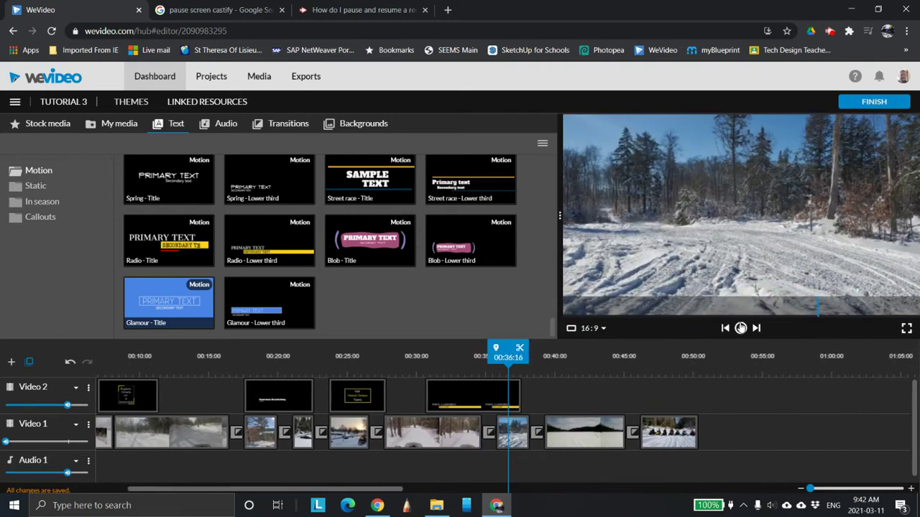
left_click(740, 327)
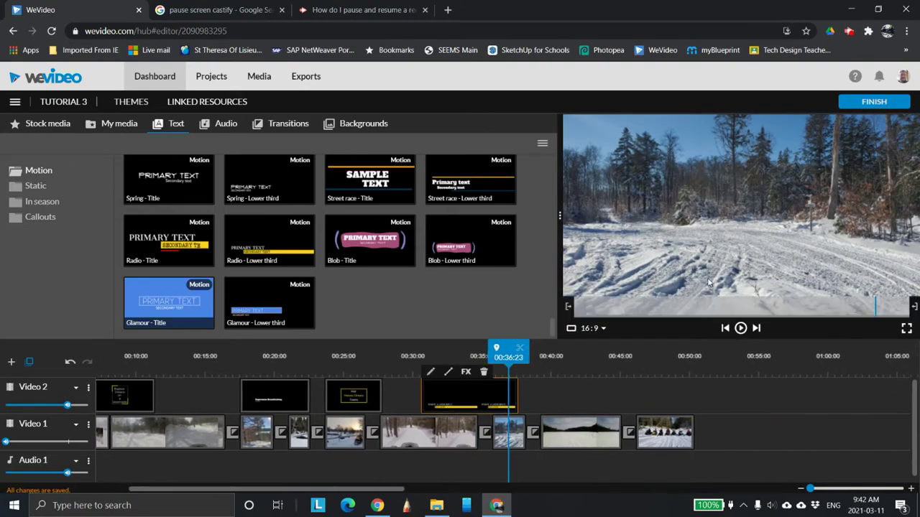
Move the Enjoy a leisurely title to the upper edge of the video frame, save the changes, and preview it
double_click(463, 396)
left_click_drag(692, 273, 692, 133)
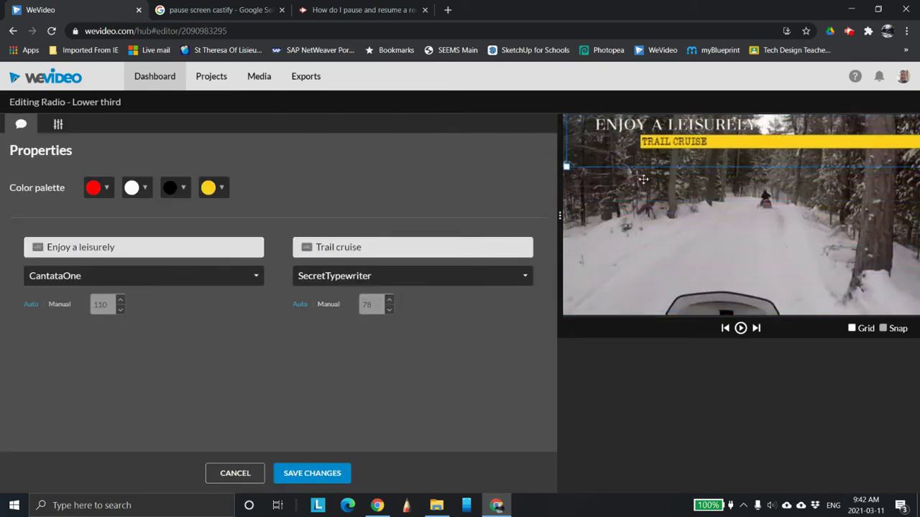
left_click(312, 473)
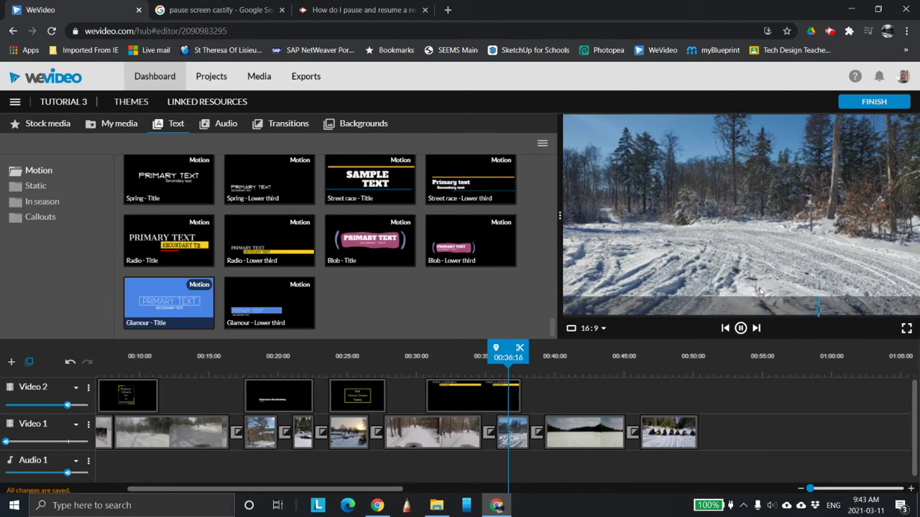
left_click(740, 328)
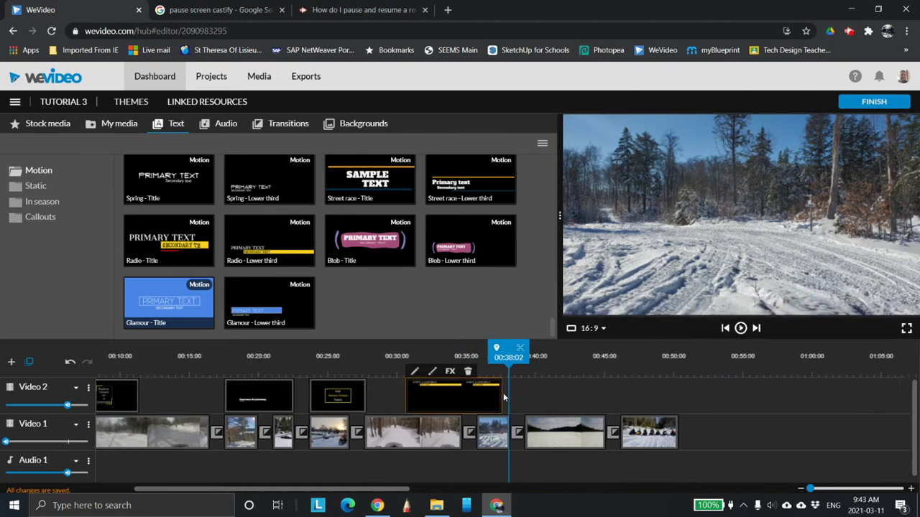
Extend the Enjoy a leisurely title to the snowy trail photo's end at 00:38:02, shift its text slightly left in the frame, save, and preview it
left_click_drag(498, 391, 509, 392)
left_click(469, 357)
left_click_drag(468, 357, 463, 358)
left_click(449, 406)
double_click(445, 406)
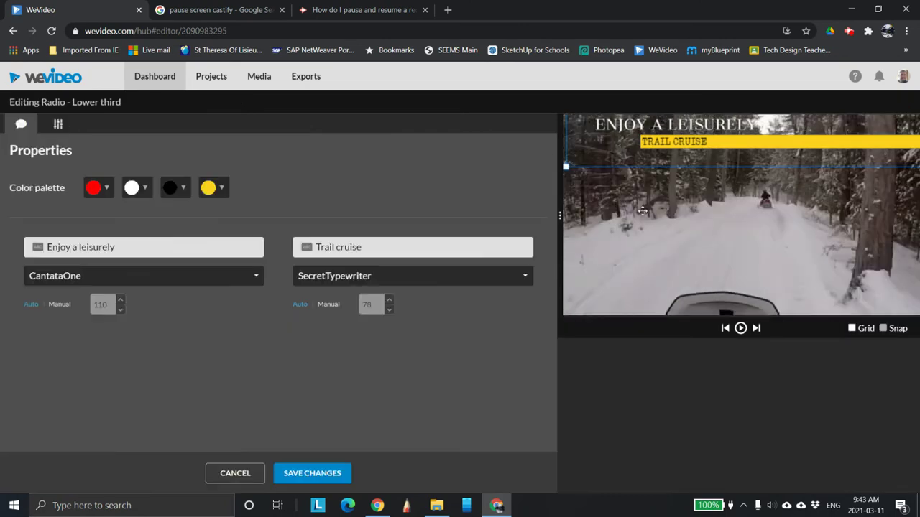
left_click_drag(694, 145, 685, 144)
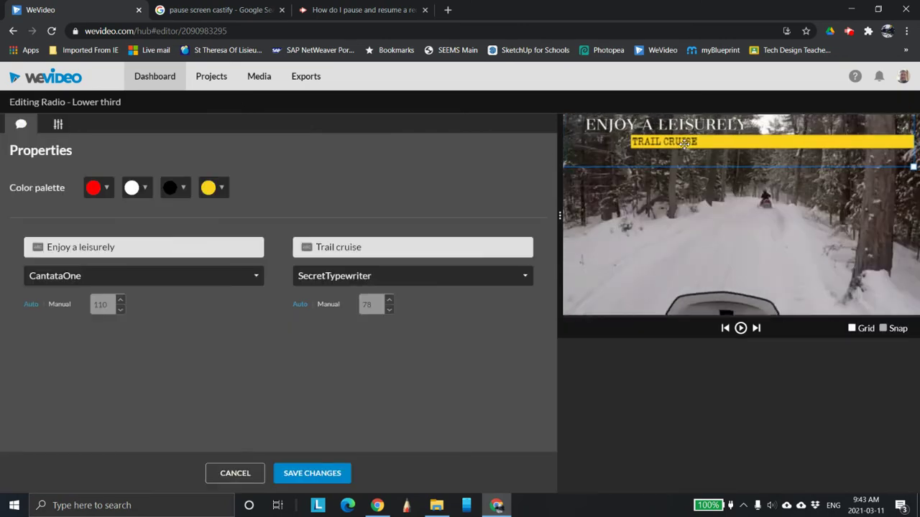
left_click(312, 473)
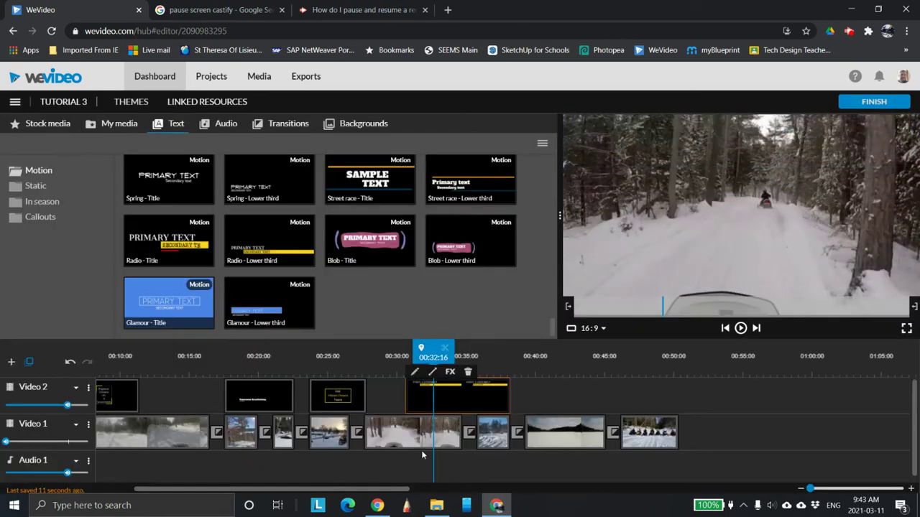
left_click(739, 328)
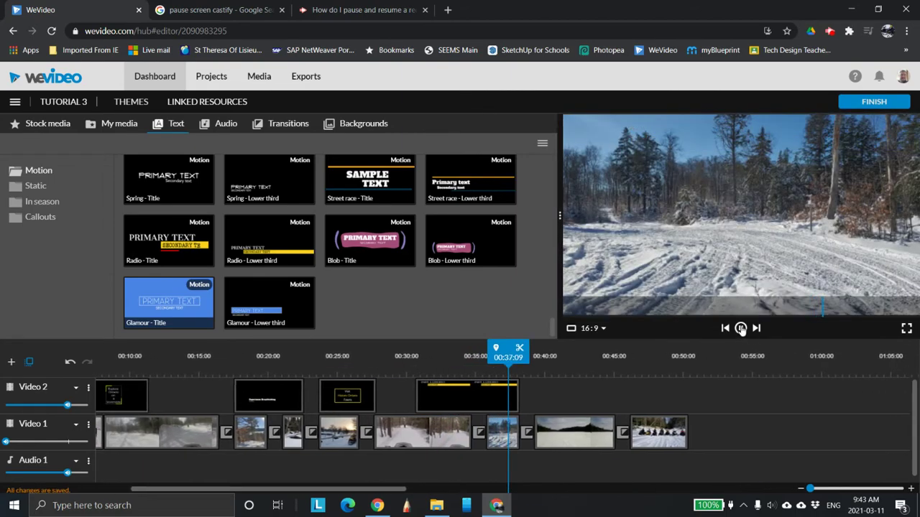
left_click(739, 328)
Add the Radio - Title motion text to Video 2 at 00:39:06 and set its primary text to Or Blast down a frozen lake
left_click_drag(180, 237, 553, 397)
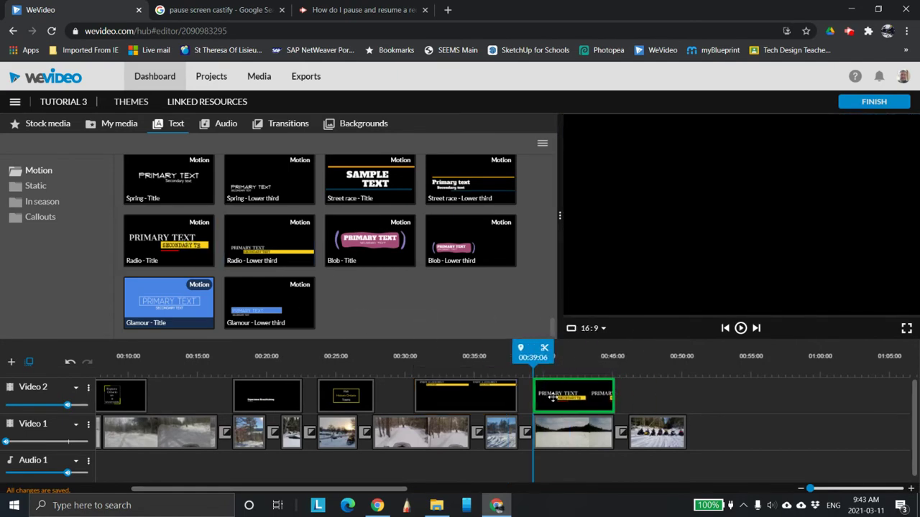
double_click(579, 397)
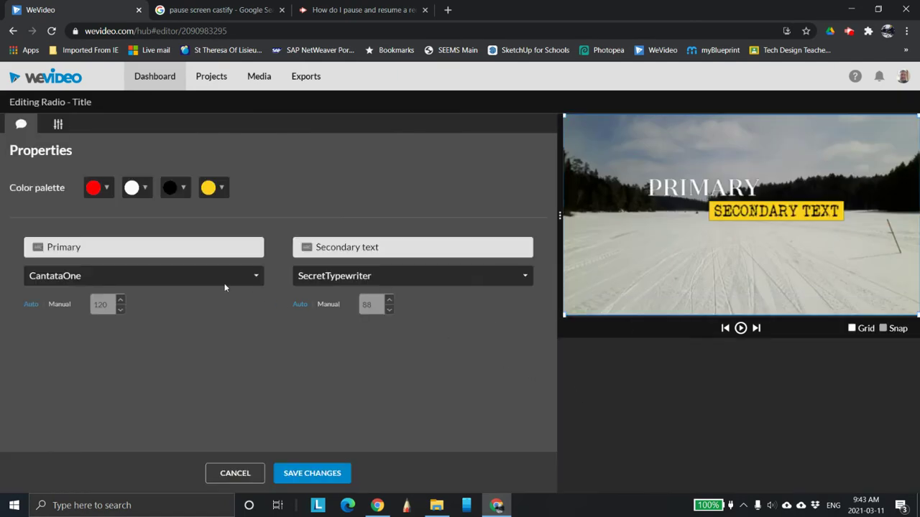
left_click_drag(80, 247, 48, 270)
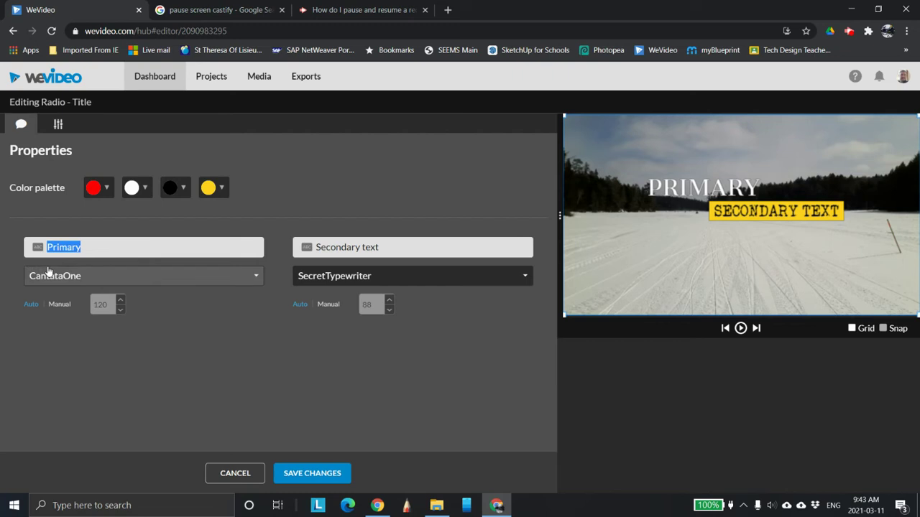
type("Or")
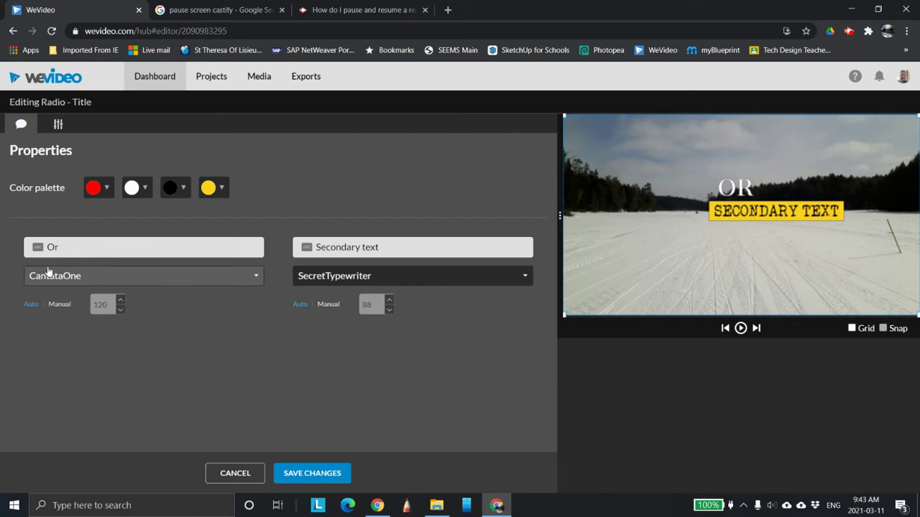
type(" Blast down a")
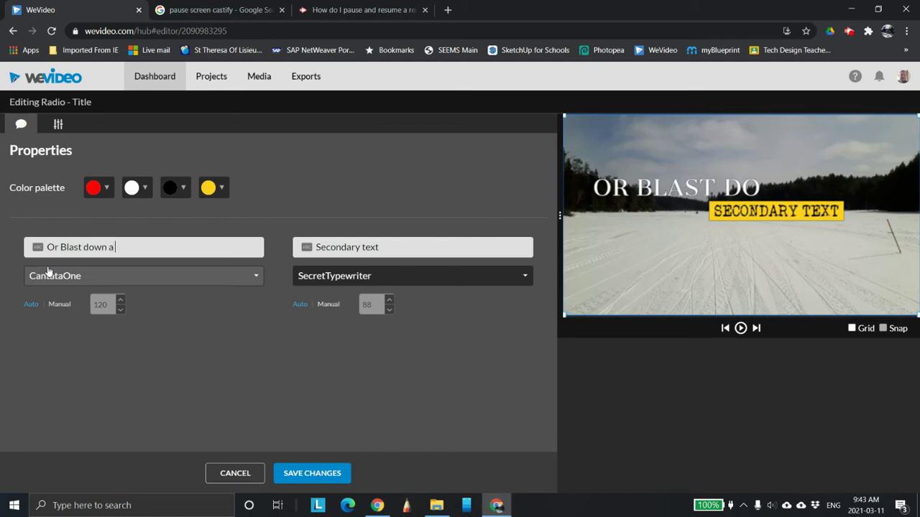
type(" frozen ")
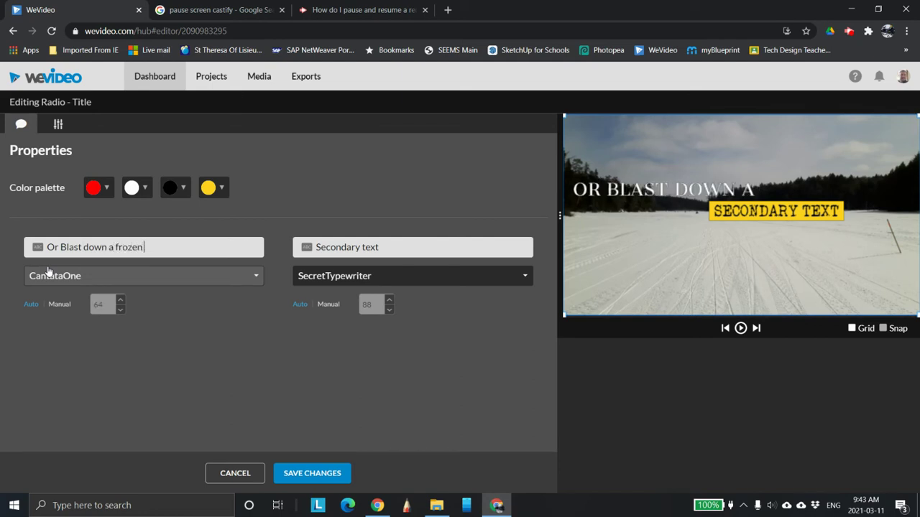
type("lake")
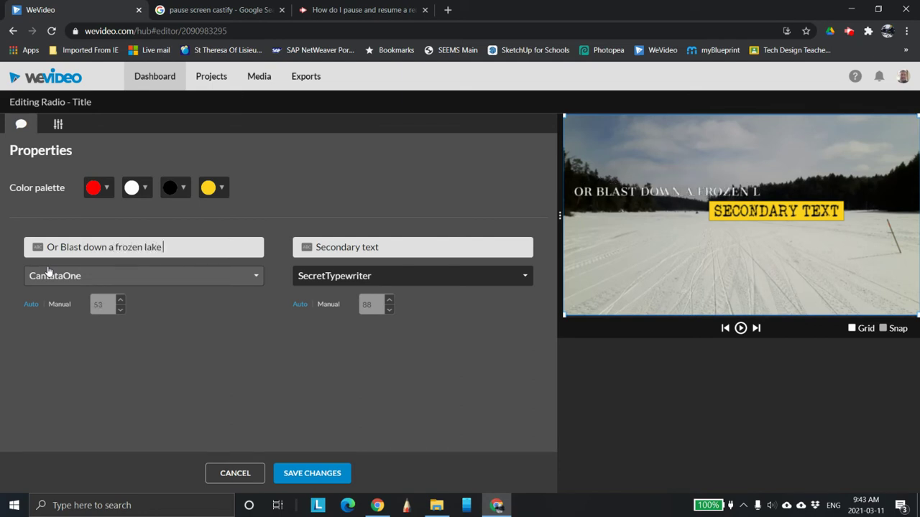
Set the Radio title's secondary text to With NO speed limits and save the changes
left_click_drag(399, 248, 322, 250)
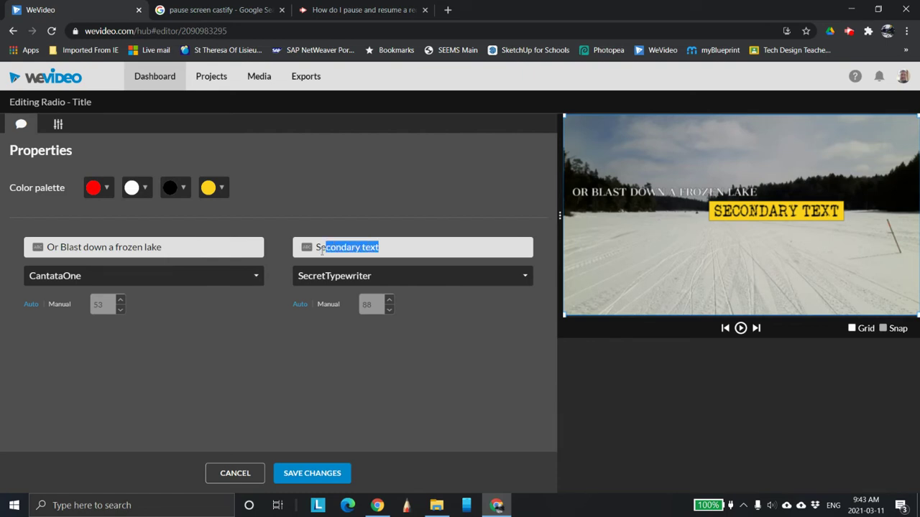
key("BackSpace")
key("BackSpace")
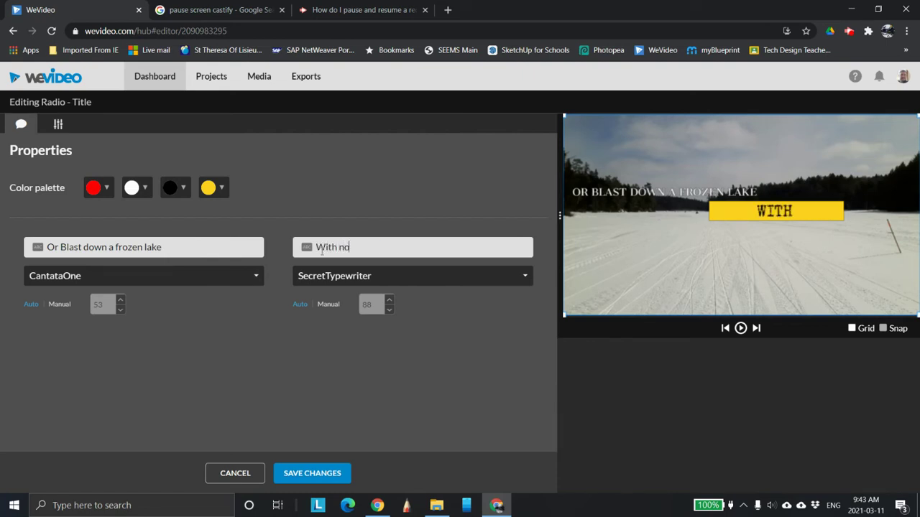
key("BackSpace")
type("O speed")
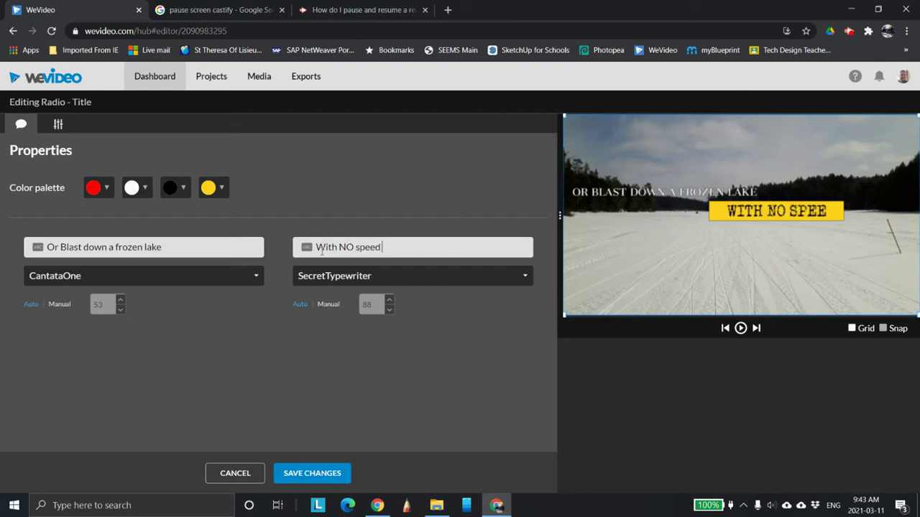
type(" limits")
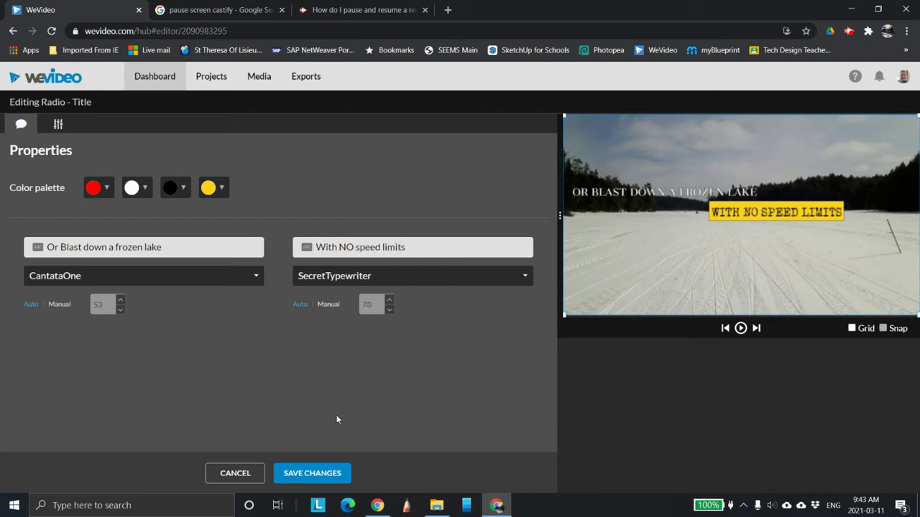
left_click(330, 474)
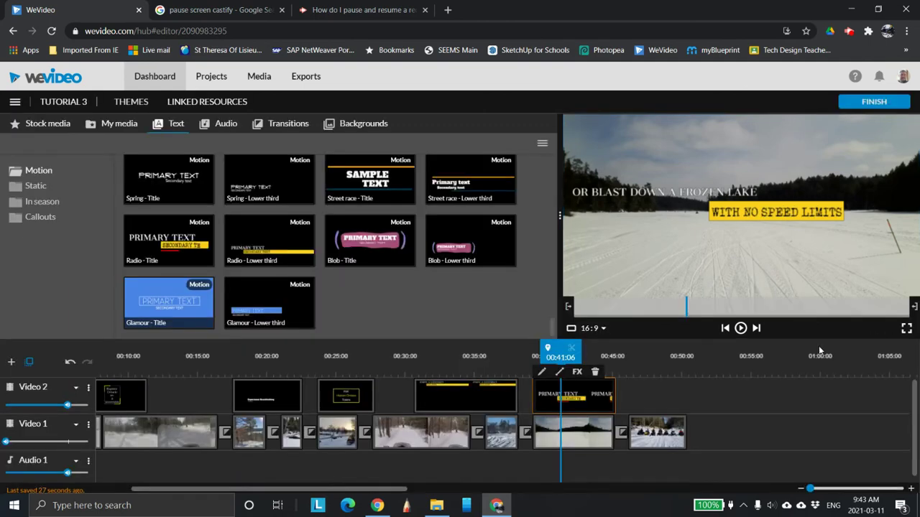
Move the frozen lake title slightly lower in the video frame, save the changes, and preview it from its start
double_click(548, 405)
left_click_drag(725, 207, 724, 221)
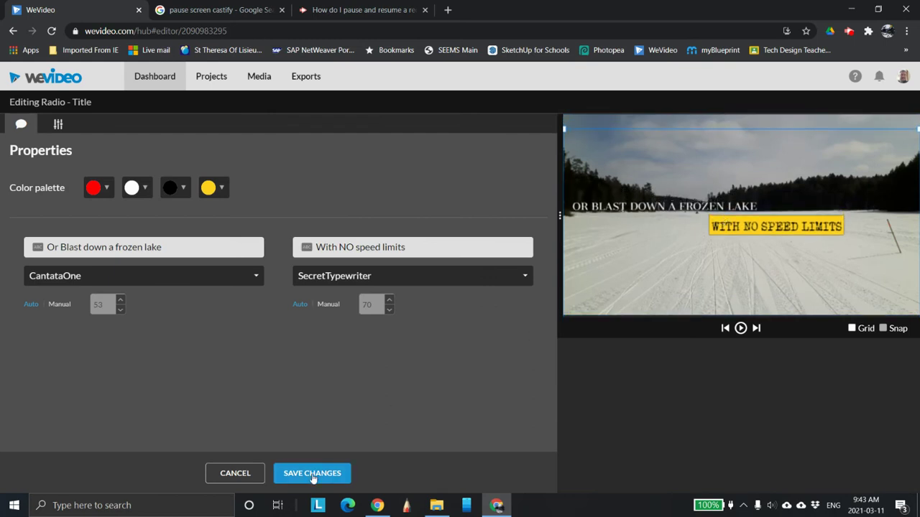
left_click(313, 474)
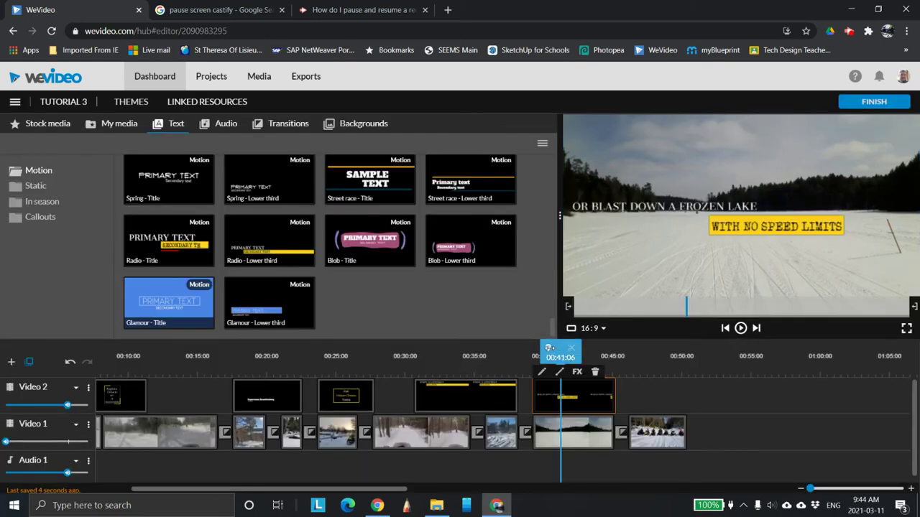
left_click_drag(559, 348, 536, 350)
left_click(740, 328)
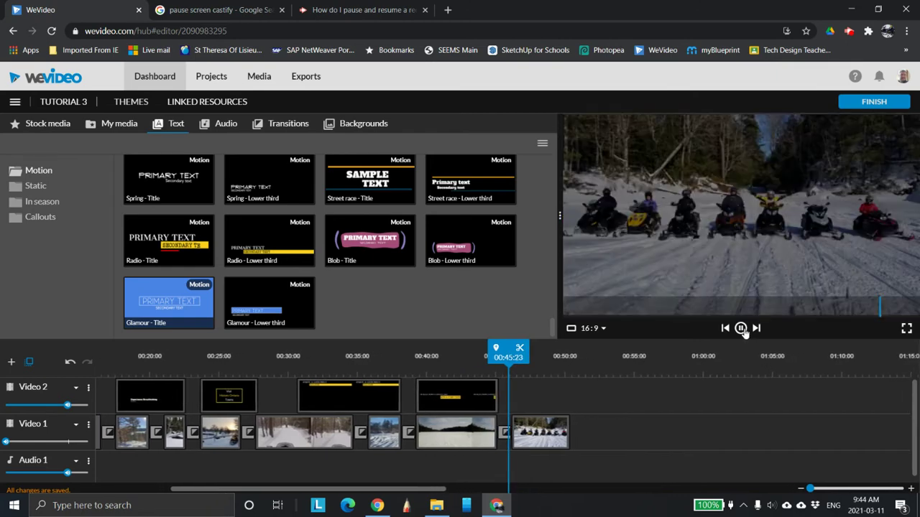
Add the Tiramisu - Title motion text to Video 2 at 00:46:04 and extend the group snowmobile photo to the title's end at 00:52:10
left_click(740, 329)
scroll(401, 241, "up", 1)
scroll(401, 242, "up", 5)
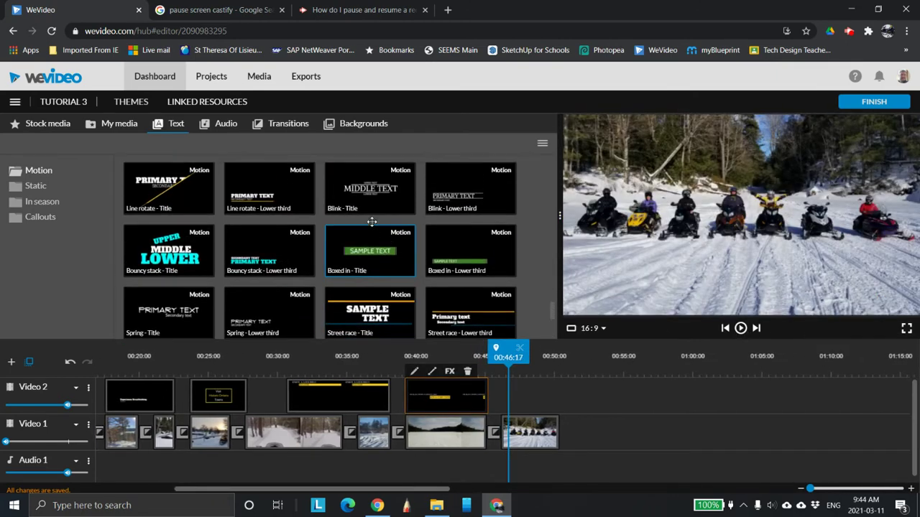
scroll(352, 223, "up", 5)
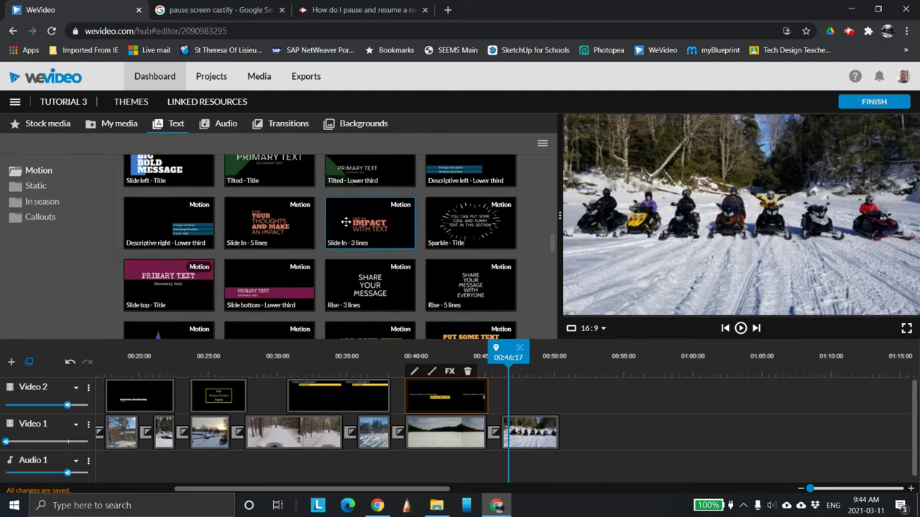
scroll(460, 208, "down", 1)
left_click_drag(461, 207, 524, 400)
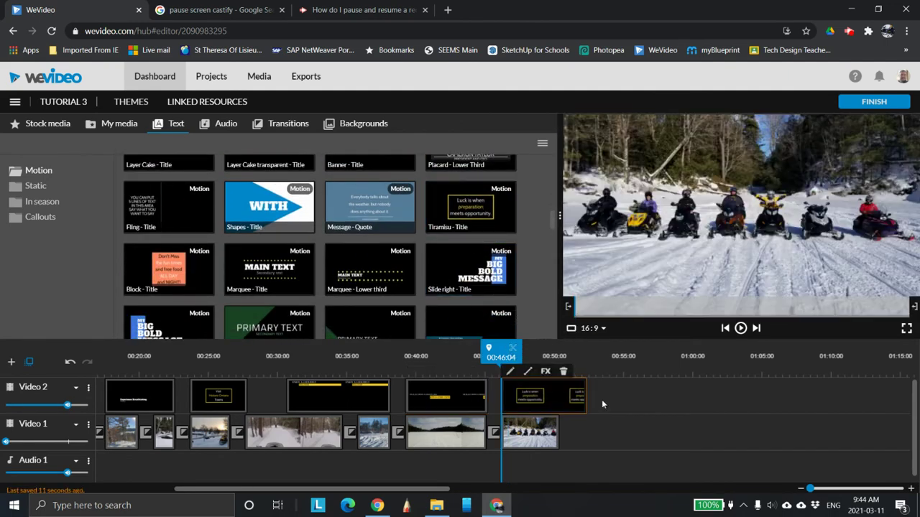
left_click(546, 431)
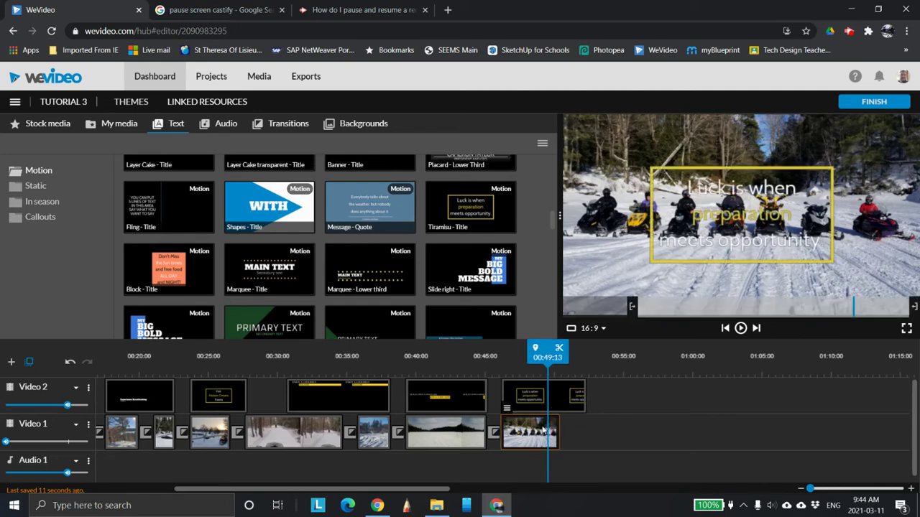
left_click_drag(556, 429, 585, 429)
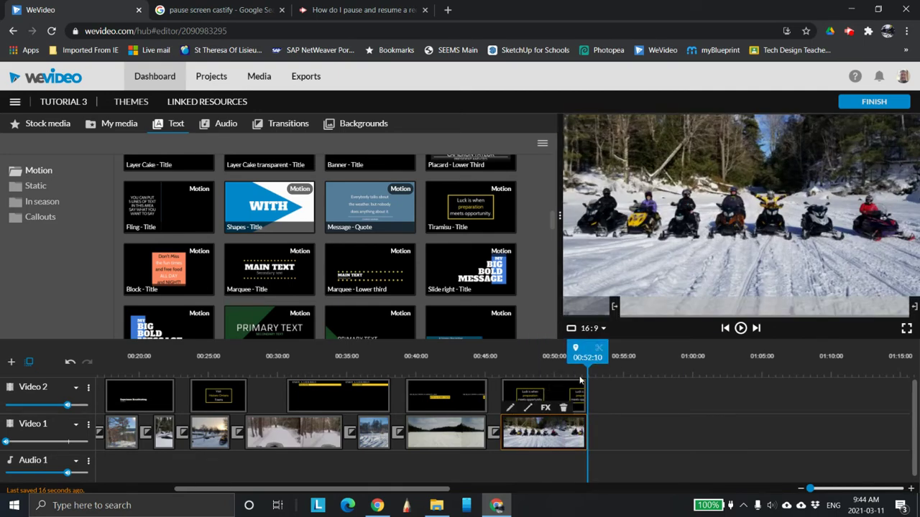
Set the Tiramisu title's three lines to It Doesn't, Get any Better and Than this, save the changes, and preview the title
double_click(545, 392)
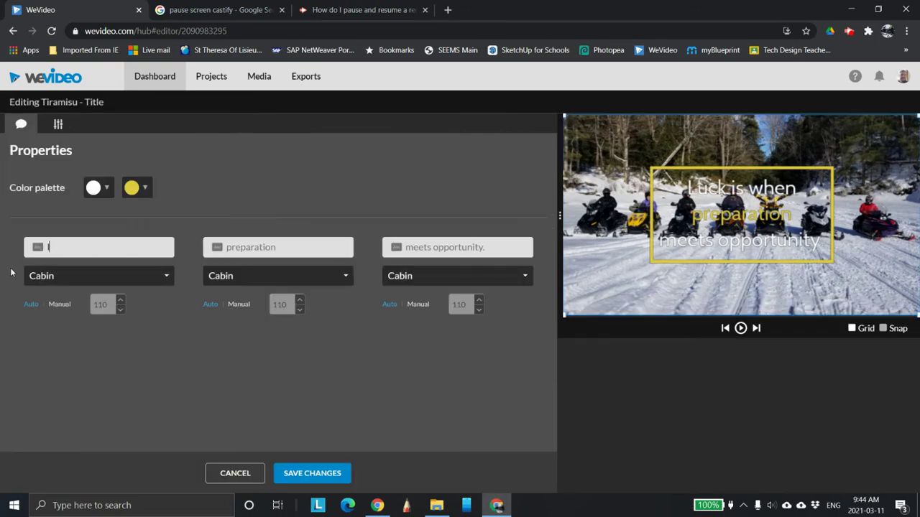
type("It")
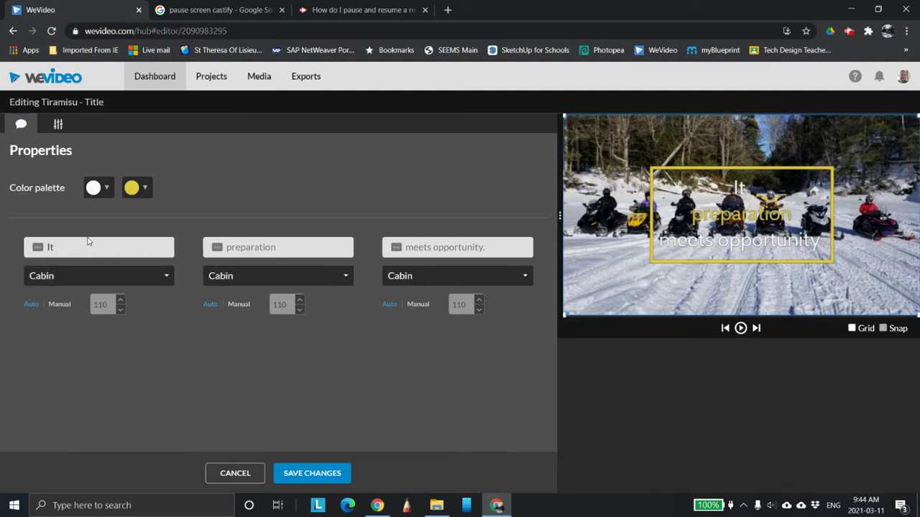
type(" Does")
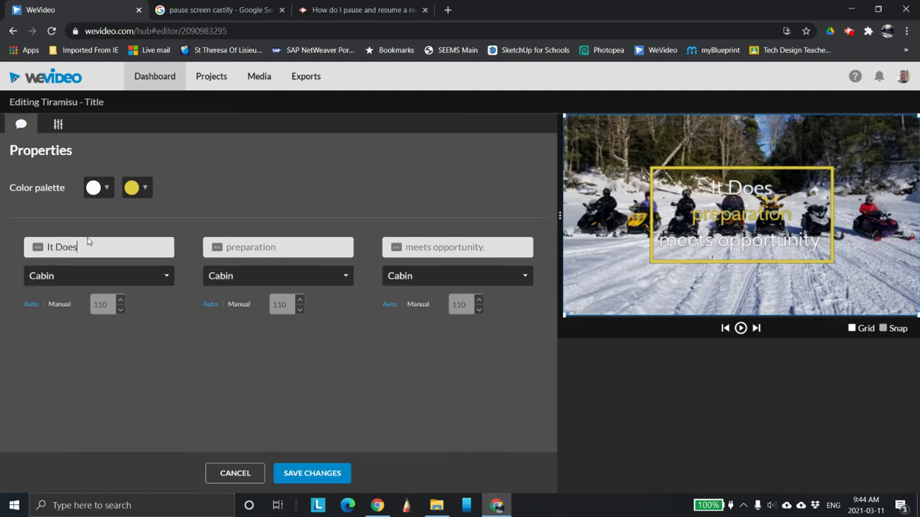
type("n't")
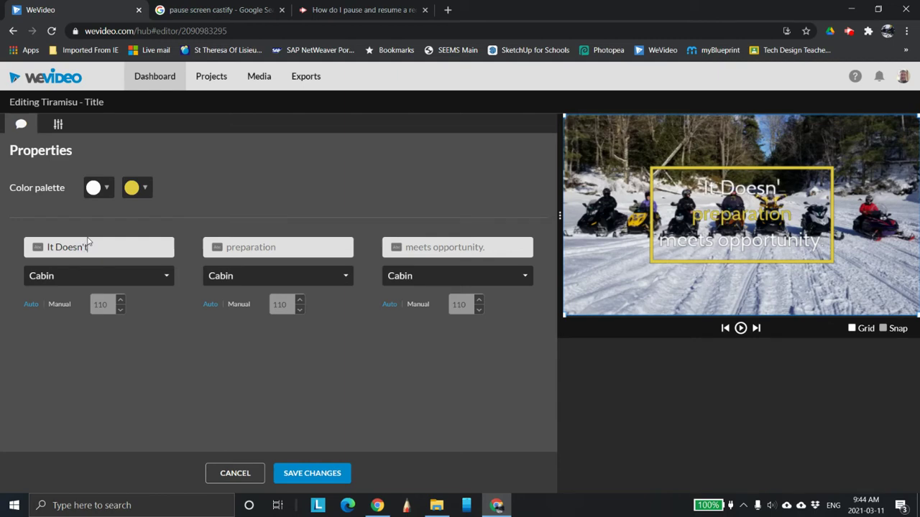
left_click(213, 248)
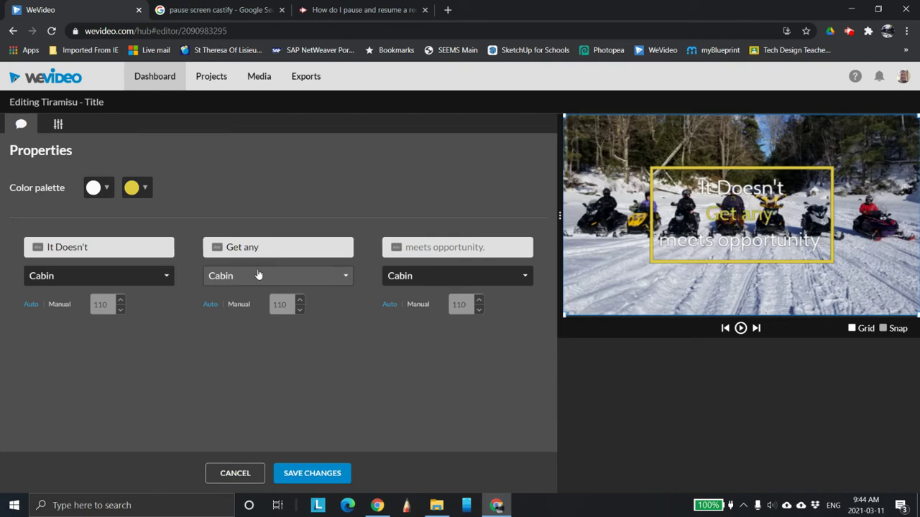
type("Get any Be")
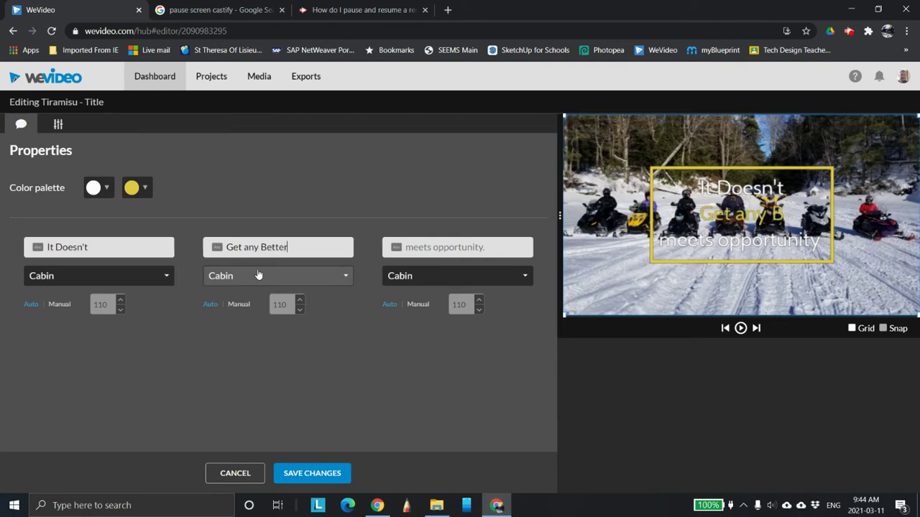
type("tterThn")
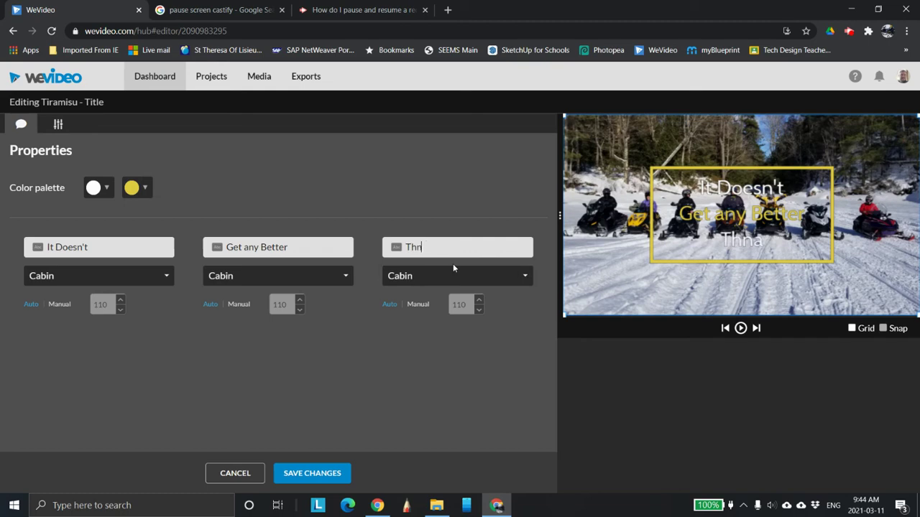
key("BackSpace")
type("an this")
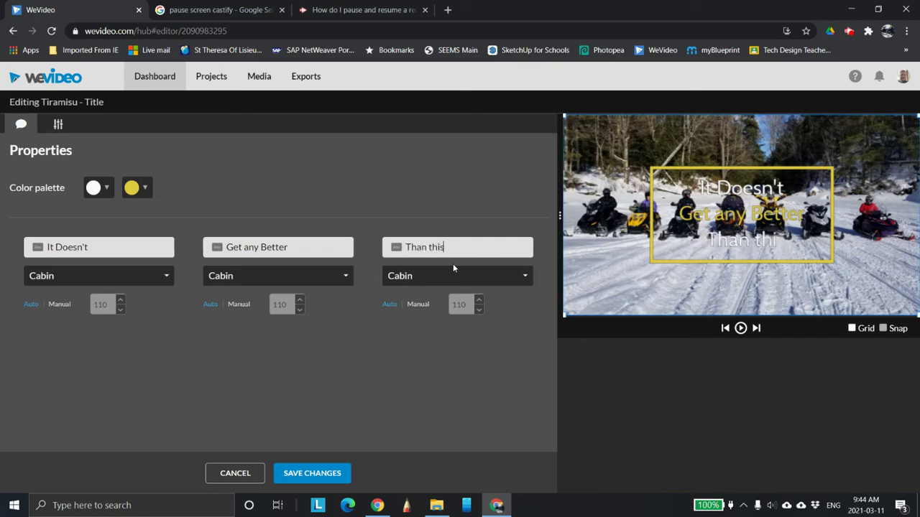
left_click(312, 472)
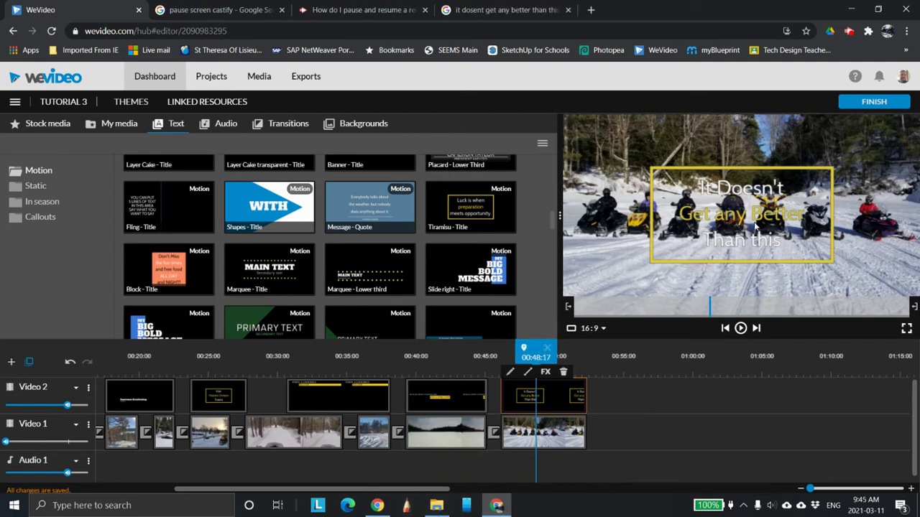
left_click_drag(535, 347, 503, 349)
left_click(741, 328)
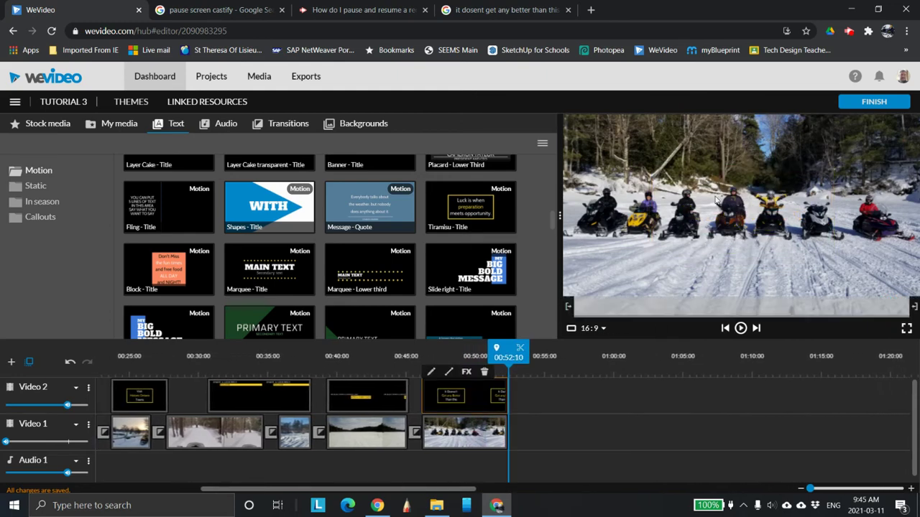
Move the It Doesn't Get any Better title to the lower part of the video frame, save the changes, and preview it
double_click(466, 395)
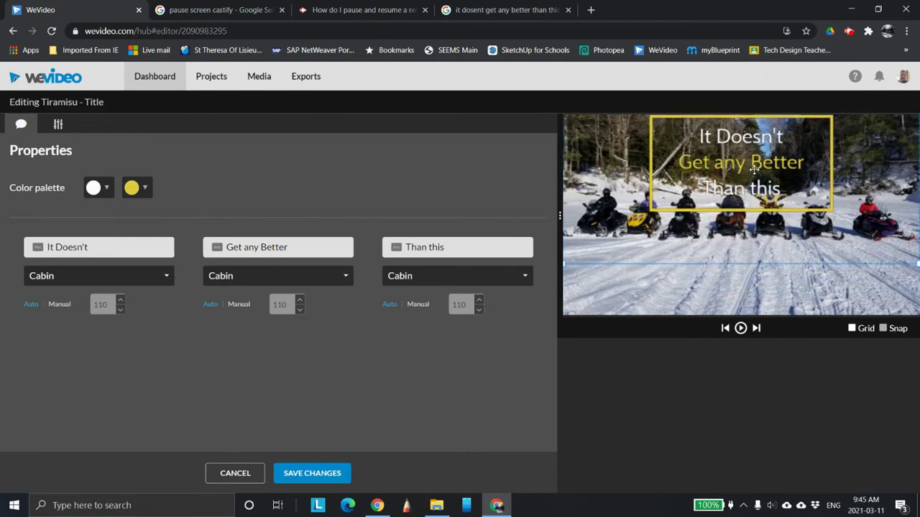
left_click_drag(753, 169, 748, 264)
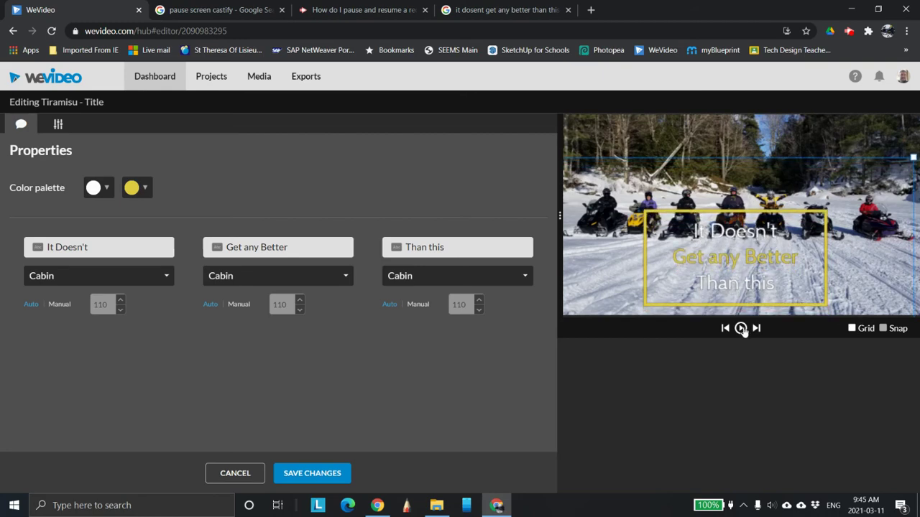
left_click(314, 473)
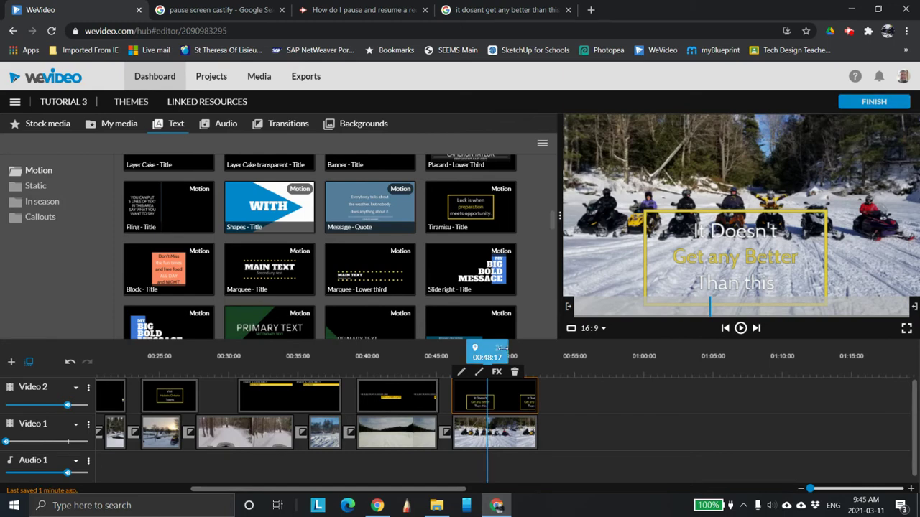
left_click(740, 328)
left_click(448, 357)
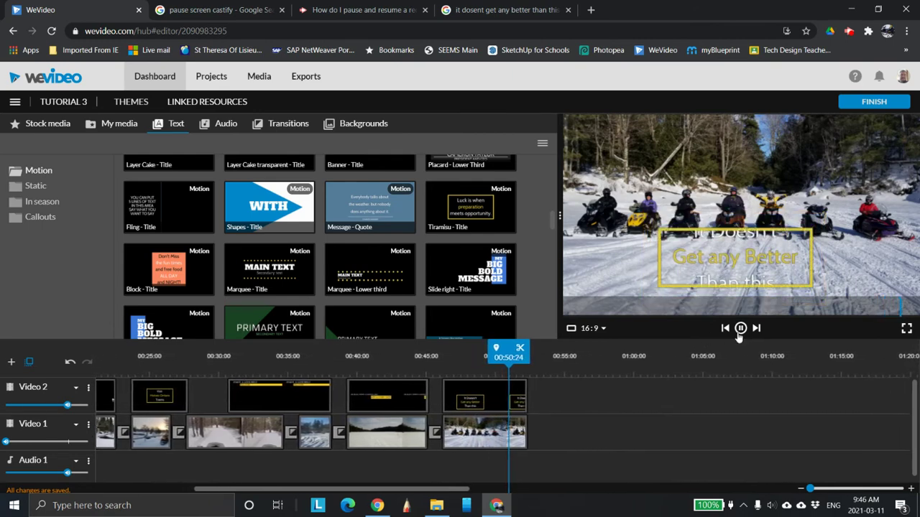
key("space")
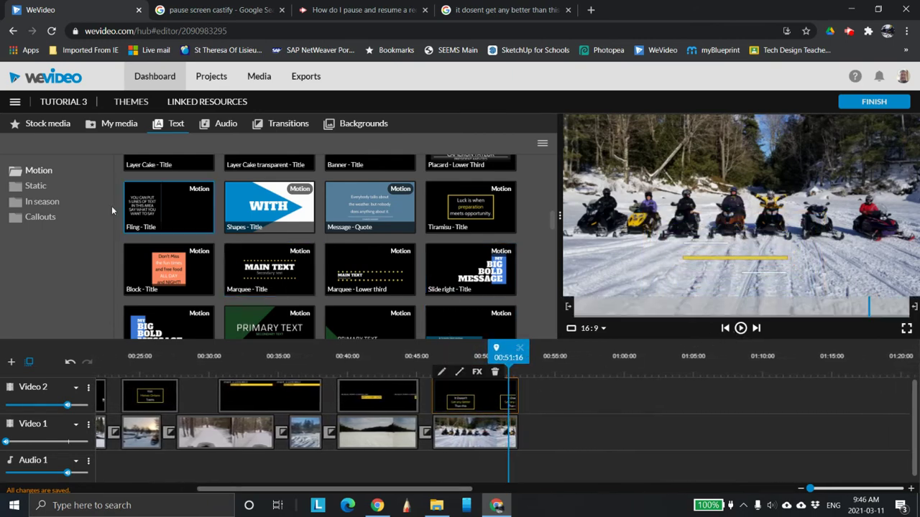
Add the static End credits text to Video 1 after the group photo at 00:52:10 and shorten it to end at 00:57:10
left_click(35, 185)
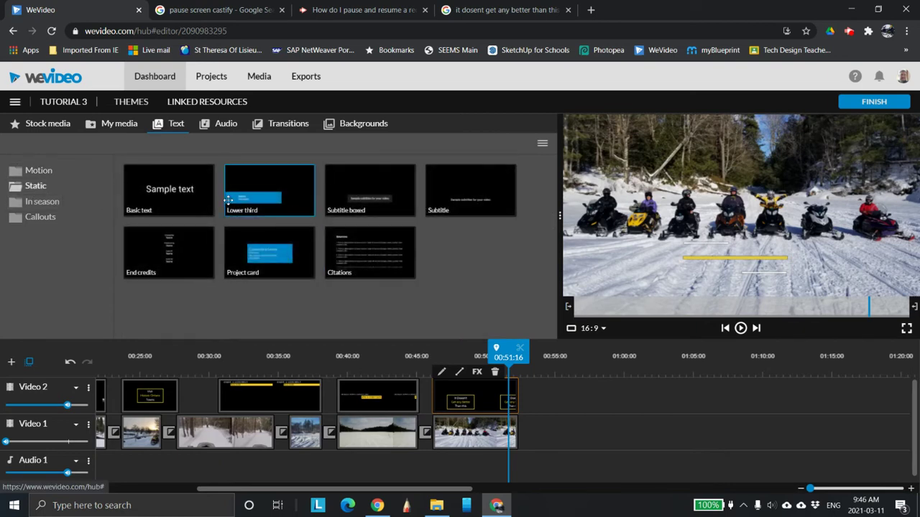
left_click_drag(167, 249, 532, 434)
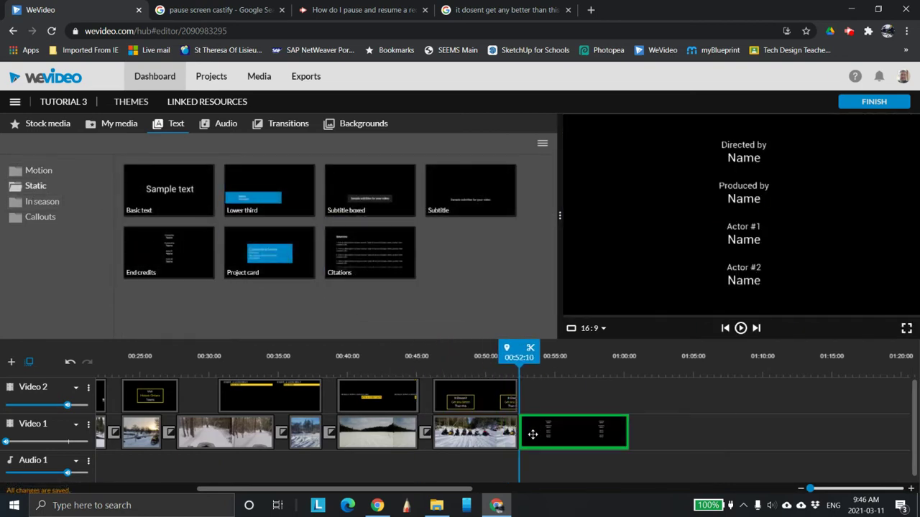
mouse_move(519, 353)
left_mouse_down()
mouse_move(630, 357)
mouse_move(534, 357)
left_mouse_up()
left_click(619, 432)
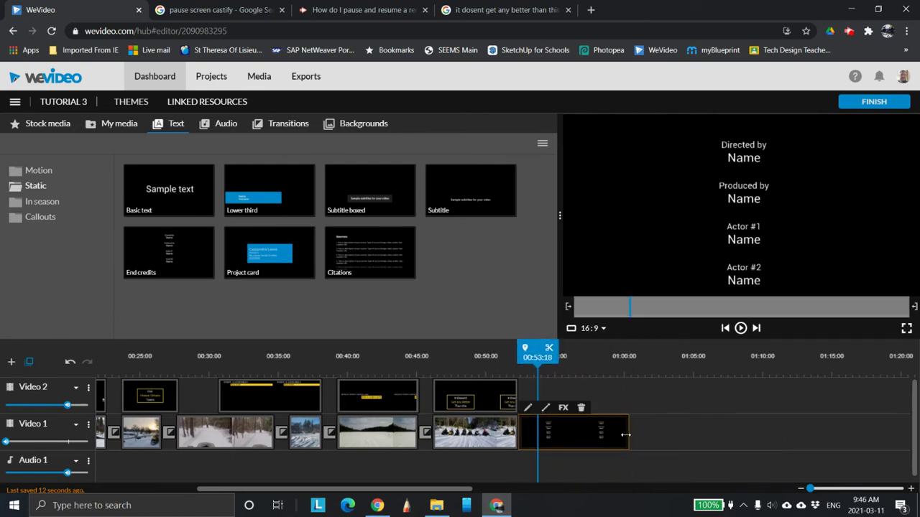
left_click_drag(620, 432, 588, 432)
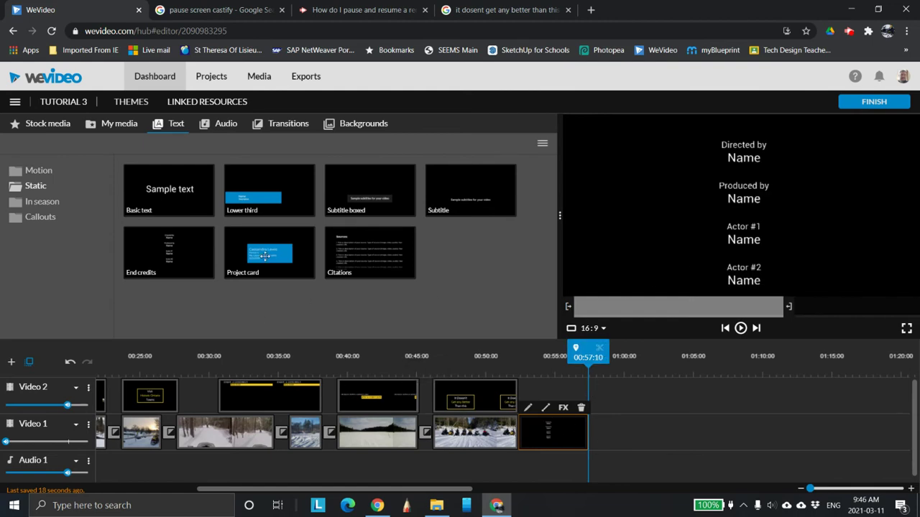
Replace the placeholder names under Directed by and Produced by in the end credits with the creator's name
double_click(541, 431)
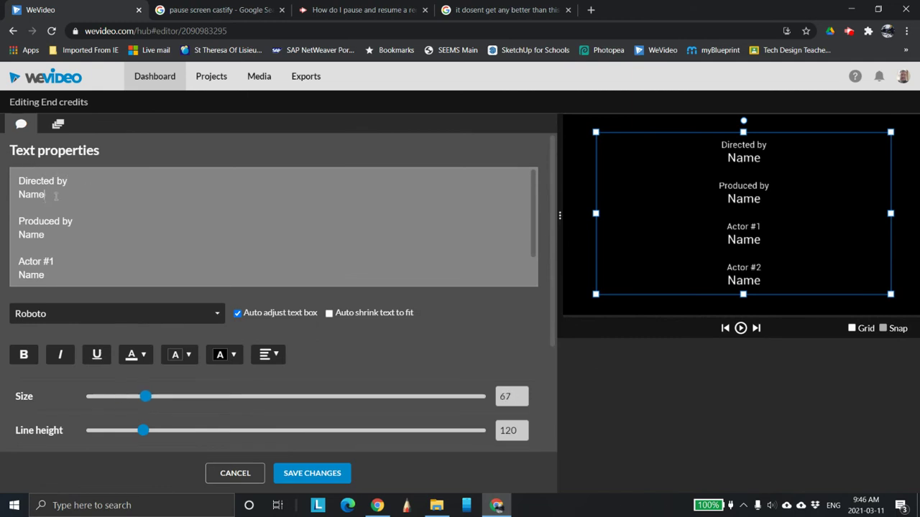
key("BackSpace")
key("BackSpace")
key("BackSpace")
type("R")
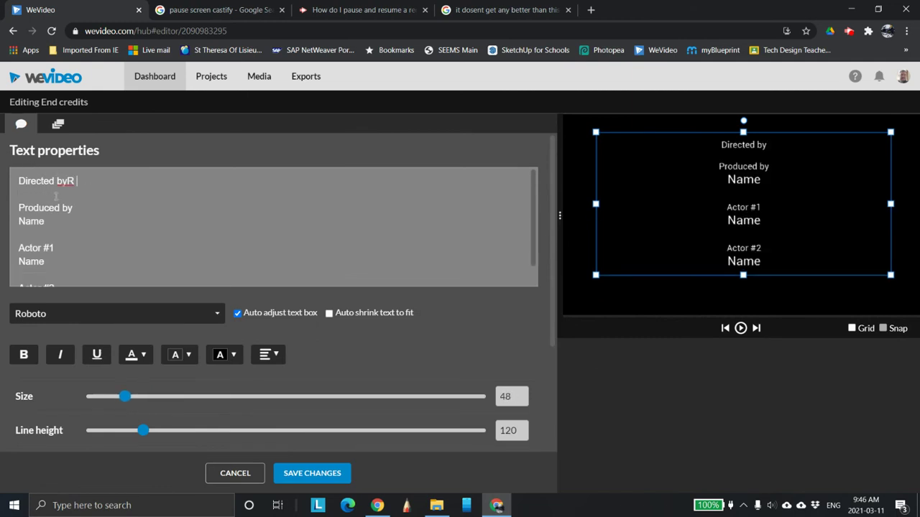
key("Return")
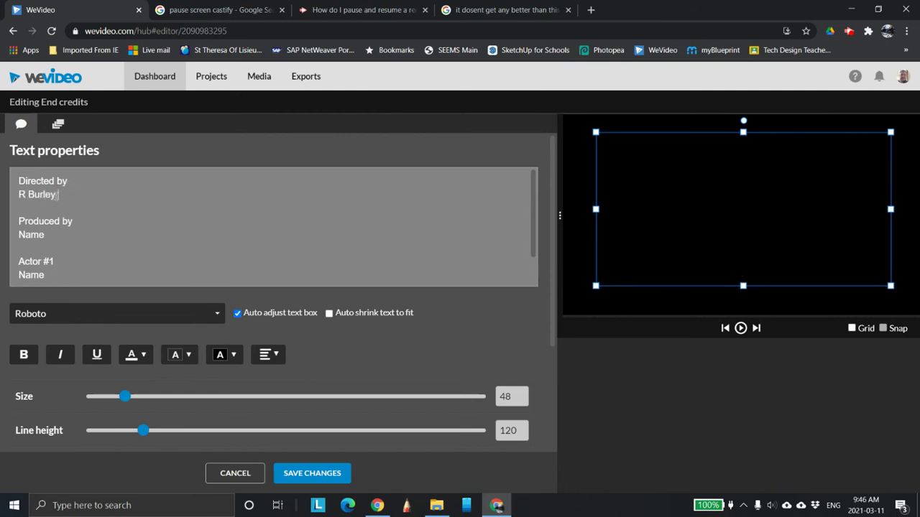
left_click(58, 237)
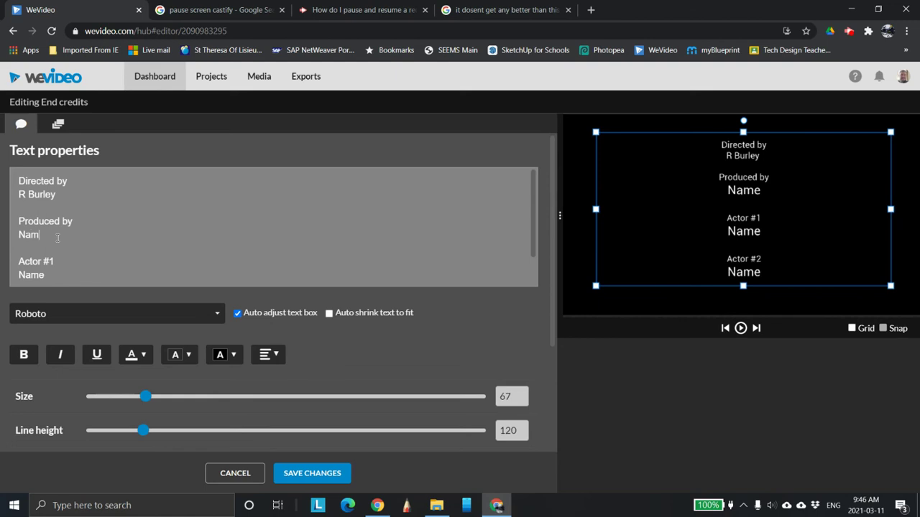
type("R Burley")
Set the end credits' Actor #1 name to Frozen Boaters and Actor #2 name to Warm Sledders
scroll(59, 239, "down", 1)
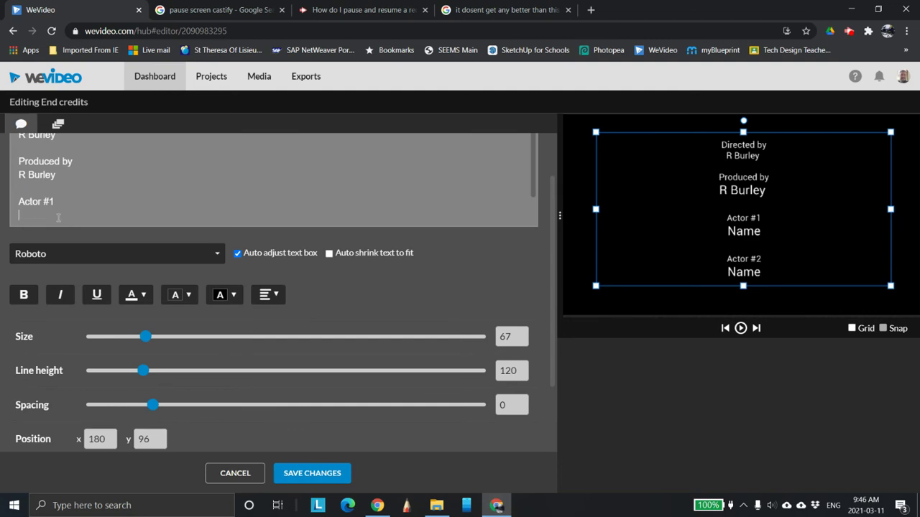
type("Frozen boaters")
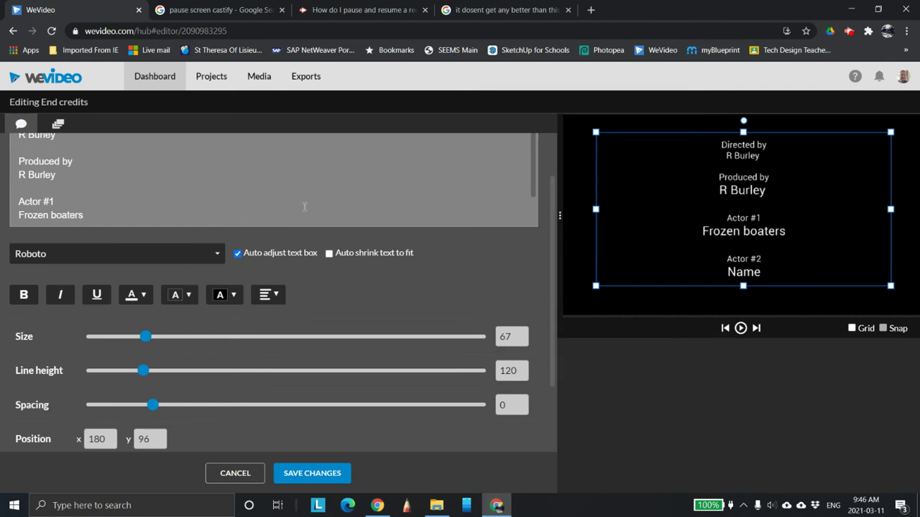
scroll(507, 215, "down", 2)
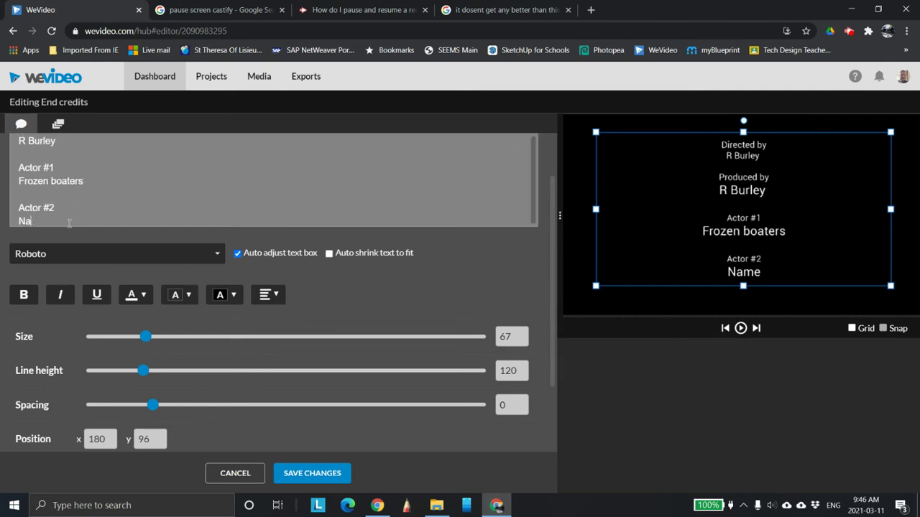
key("BackSpace")
key("BackSpace")
type("Warm Sledders")
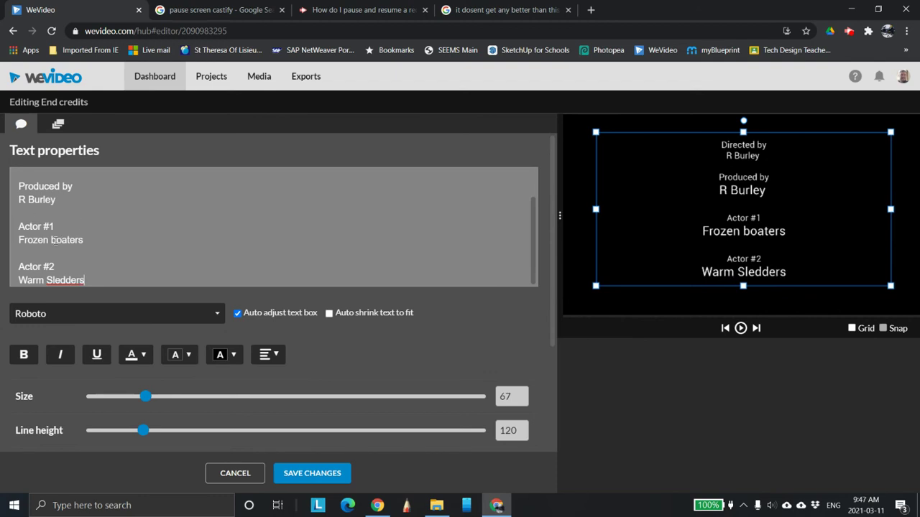
key("Delete")
type("B")
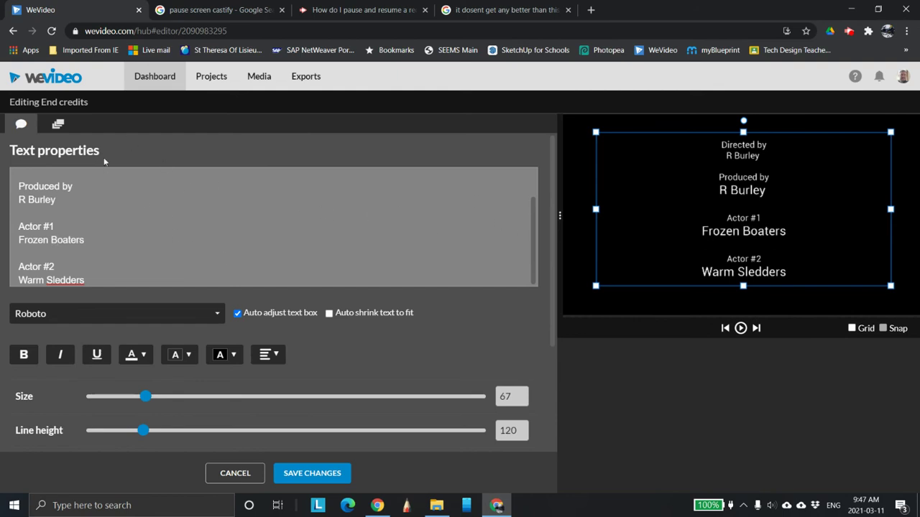
Animate the End credits from position x 160, y 969 at the start to x 128, y -693 at the end, save, and preview the scroll
left_click(60, 125)
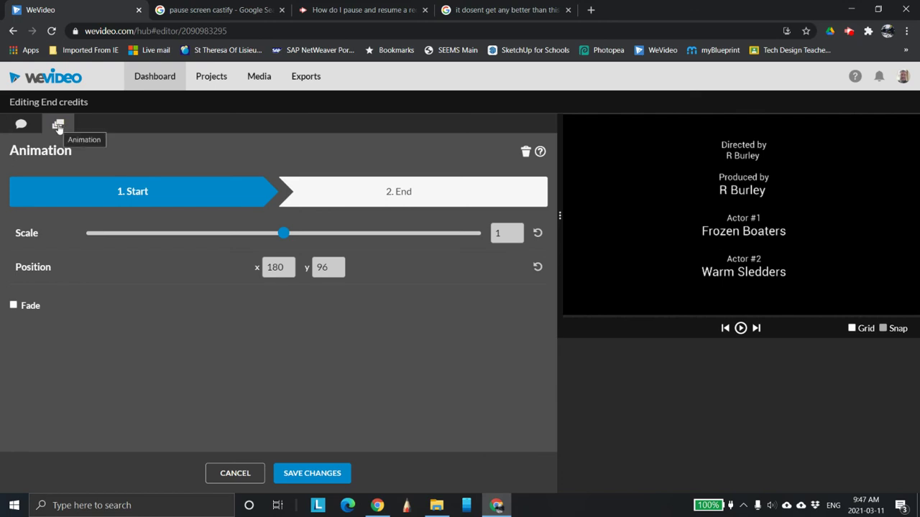
left_click_drag(749, 170, 741, 329)
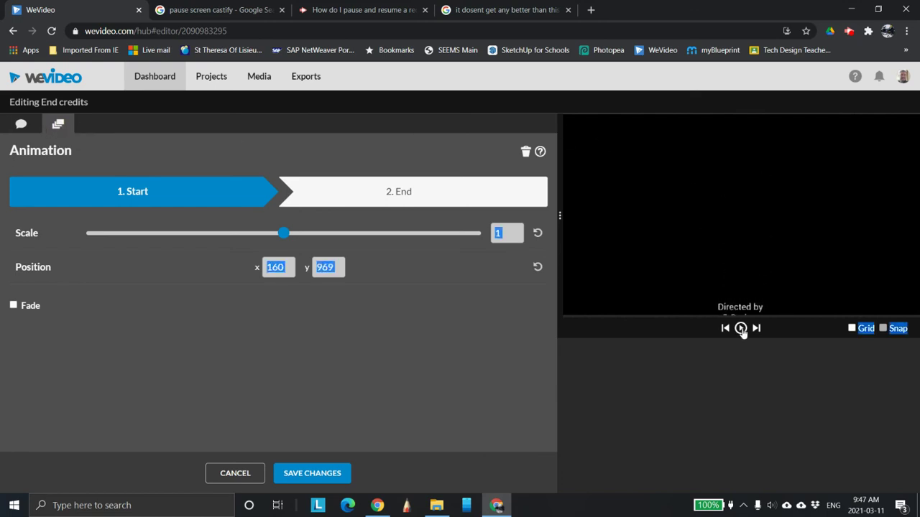
left_click(429, 199)
left_click_drag(741, 227, 735, 104)
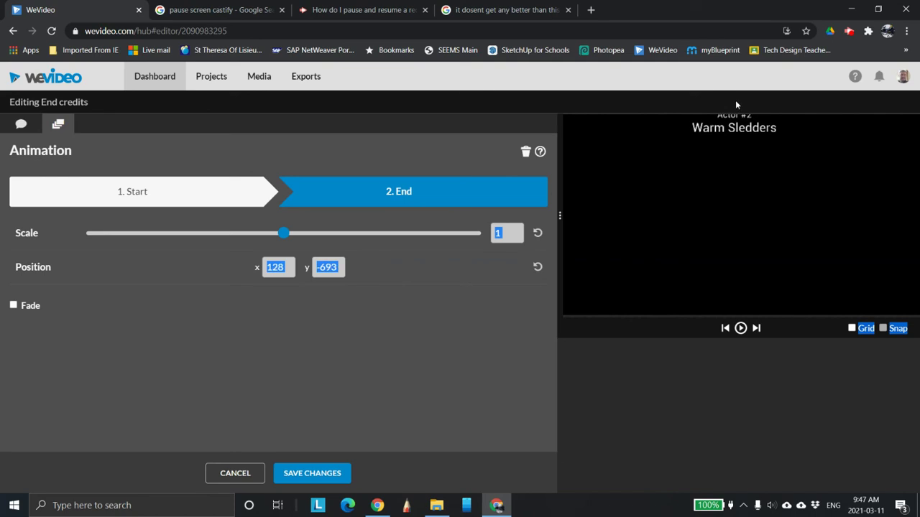
left_click(310, 474)
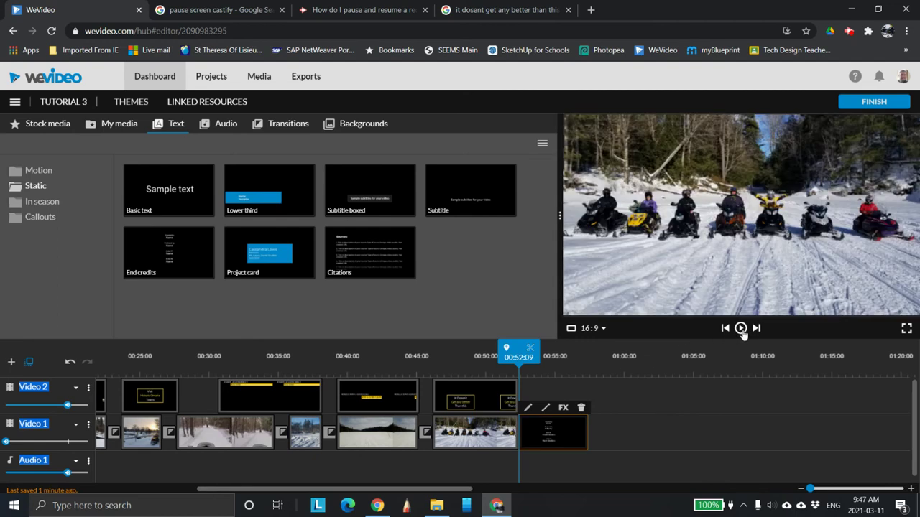
left_click(740, 328)
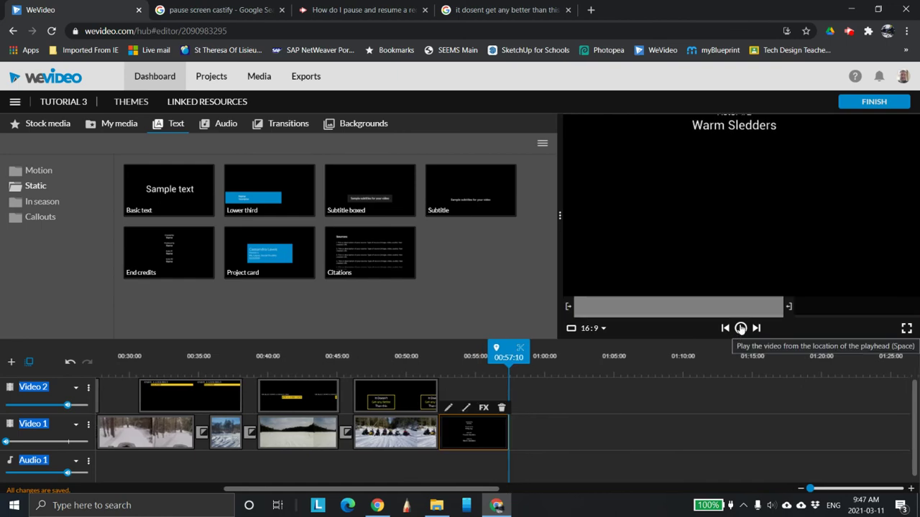
left_click(741, 328)
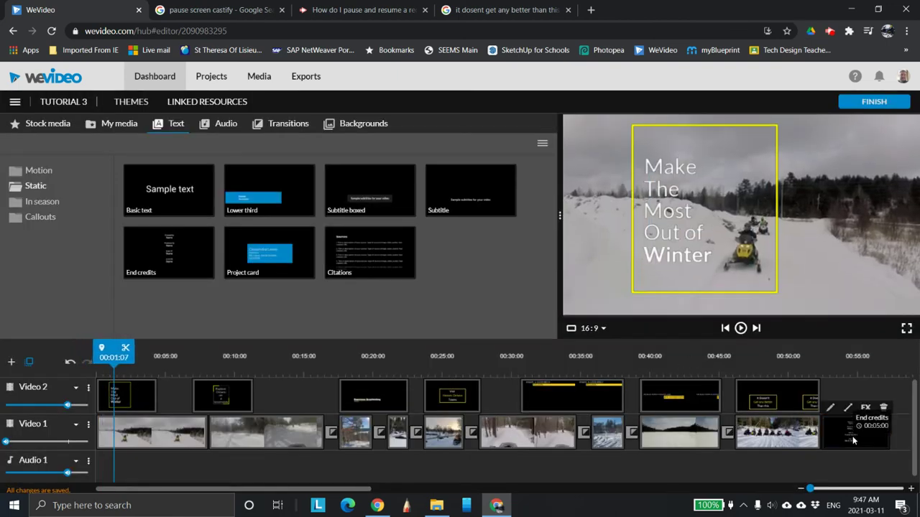
Lengthen the End credits clip on Video 1 to 00:05:10 and return the playhead to the beginning
double_click(853, 440)
left_click(235, 473)
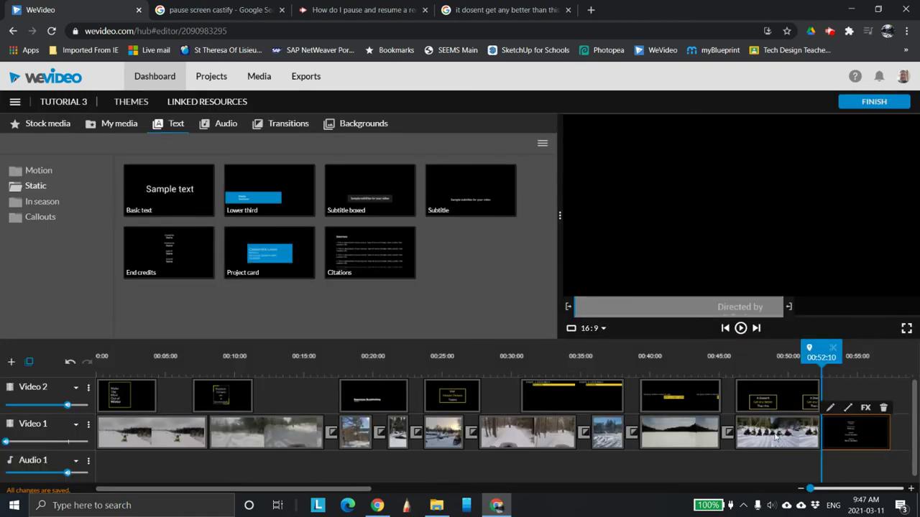
left_click_drag(887, 428, 893, 428)
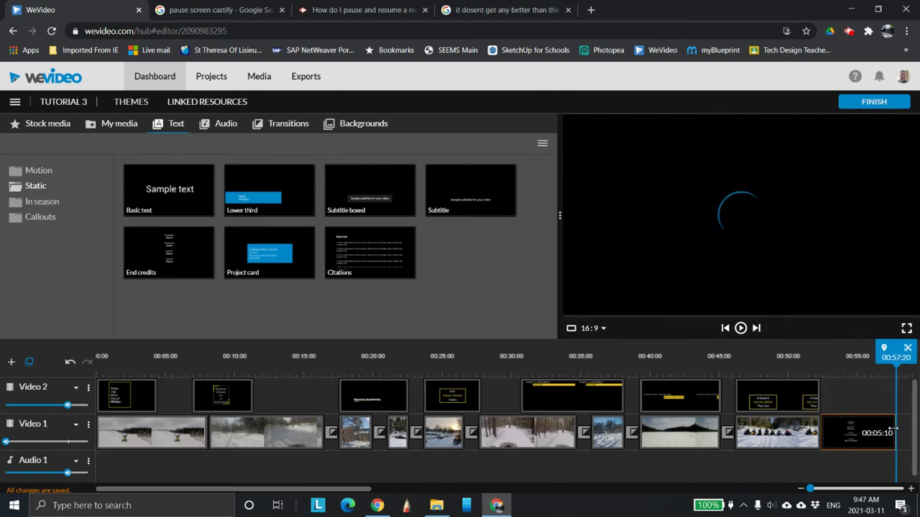
key("Home")
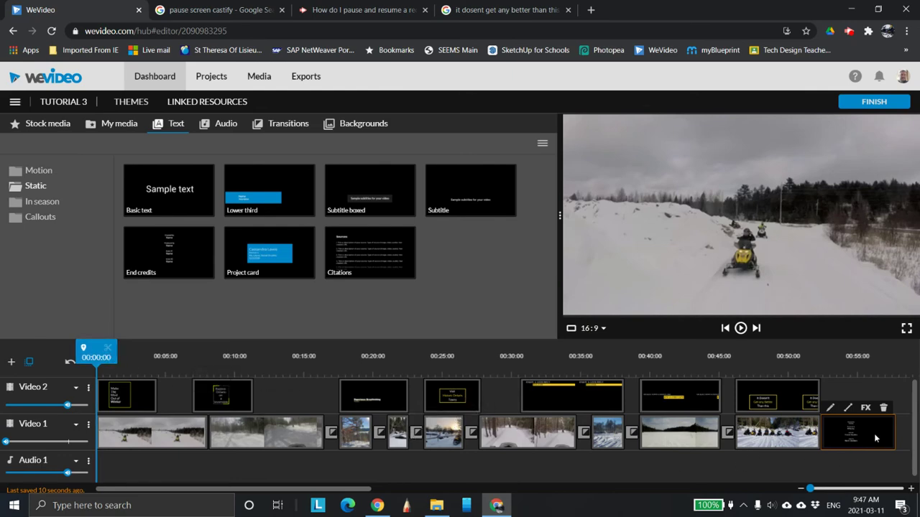
Review the End credits' text properties and start animation settings, and close the editor without saving
double_click(873, 434)
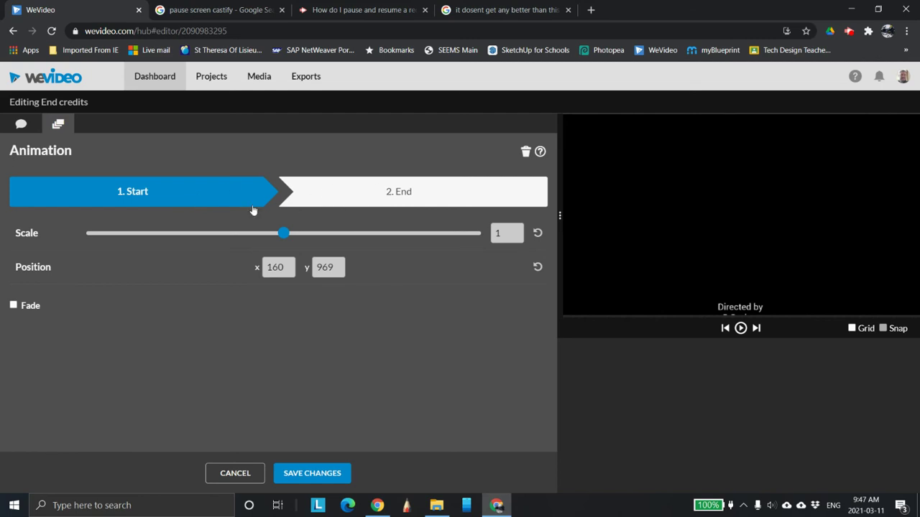
left_click(22, 124)
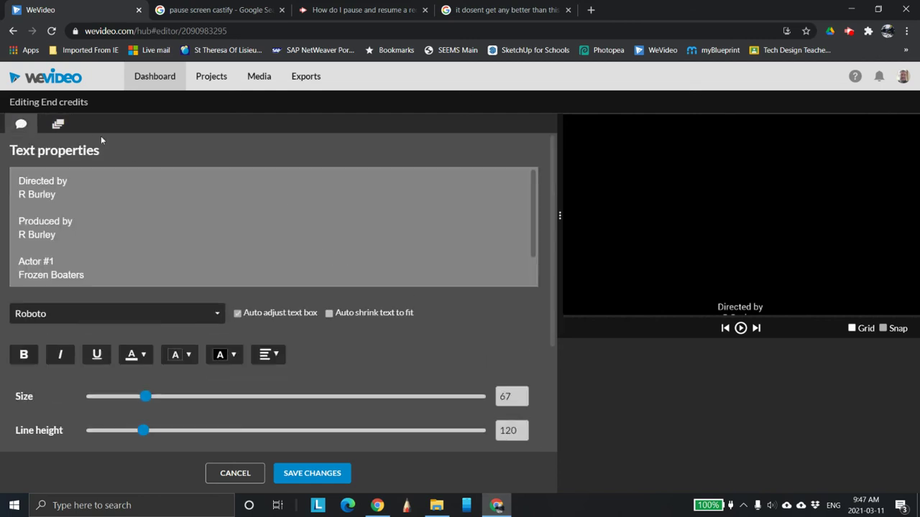
left_click(57, 126)
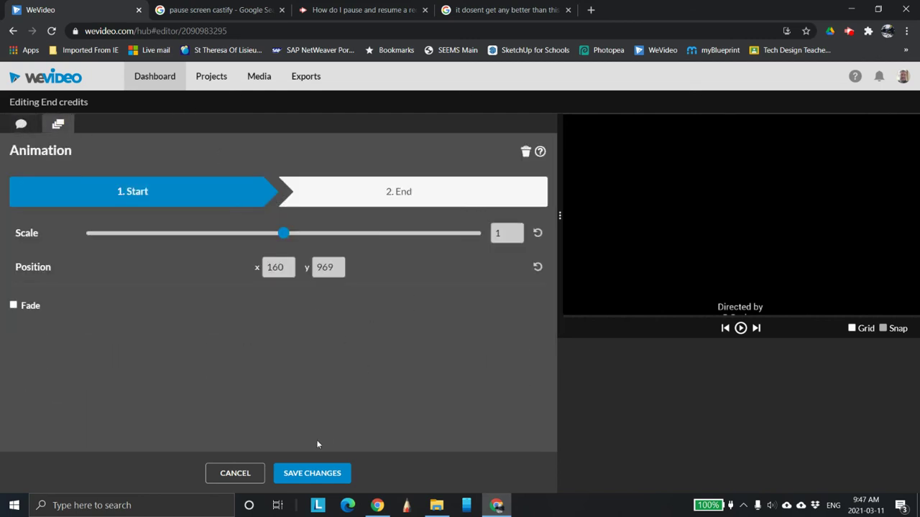
left_click(241, 473)
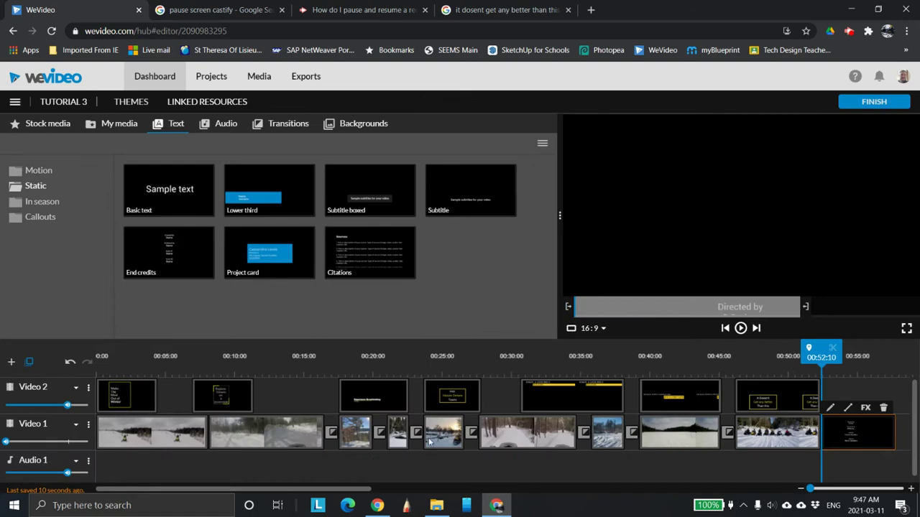
Set the animation start scale of Image 1 to 2.36, check its end state, save the changes, and preview the zoom-out
double_click(354, 437)
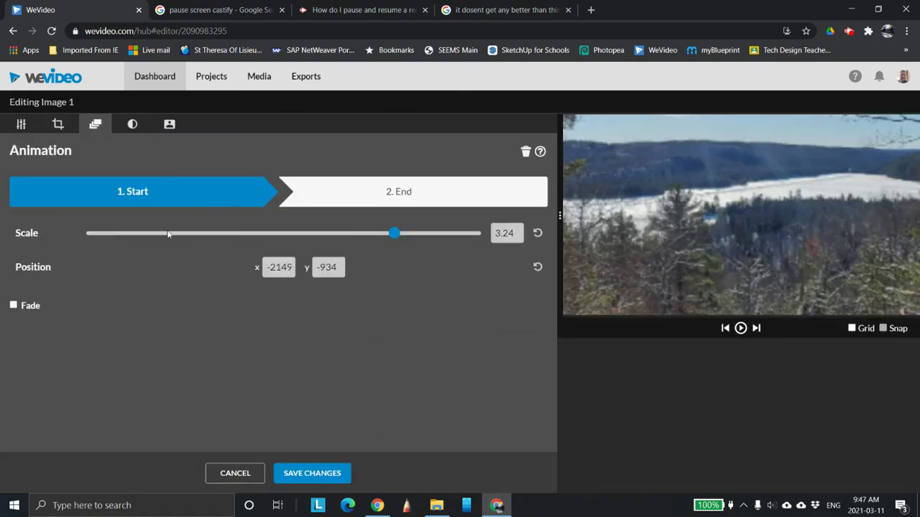
left_click_drag(394, 239, 286, 244)
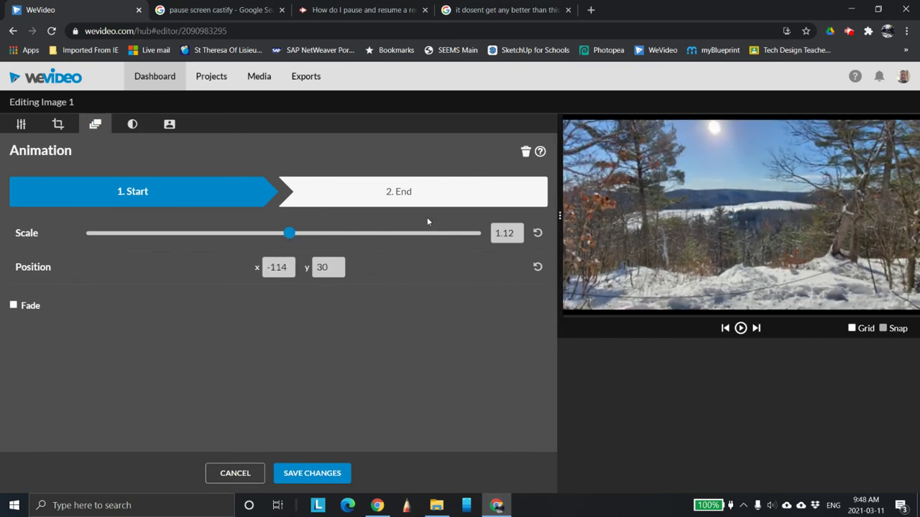
left_click_drag(291, 235, 348, 228)
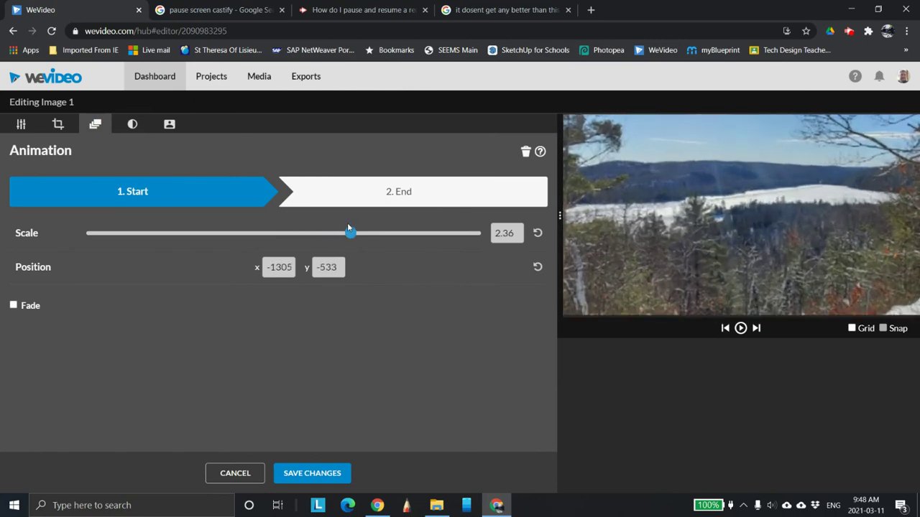
left_click(387, 195)
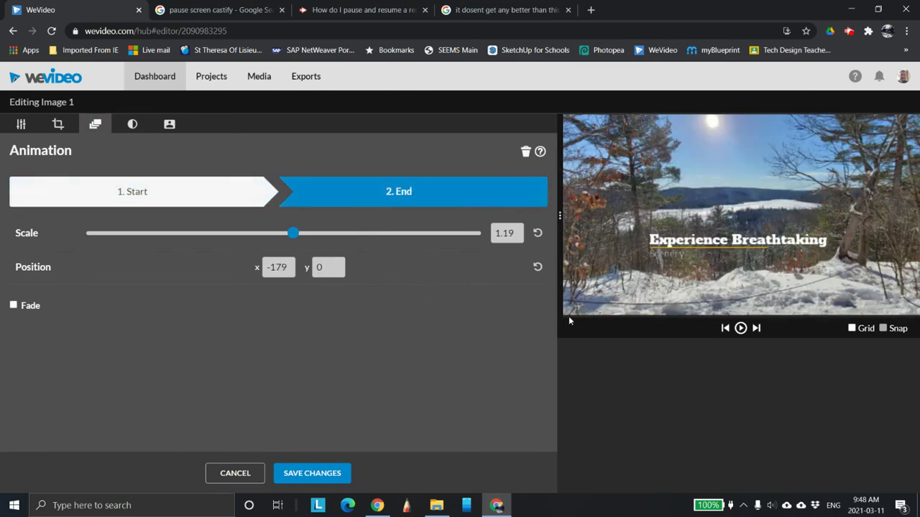
left_click(312, 473)
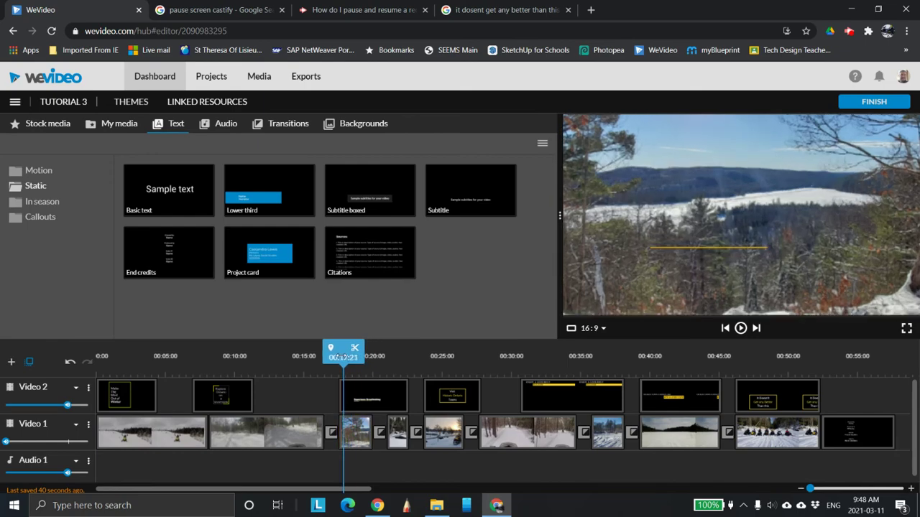
left_click(741, 329)
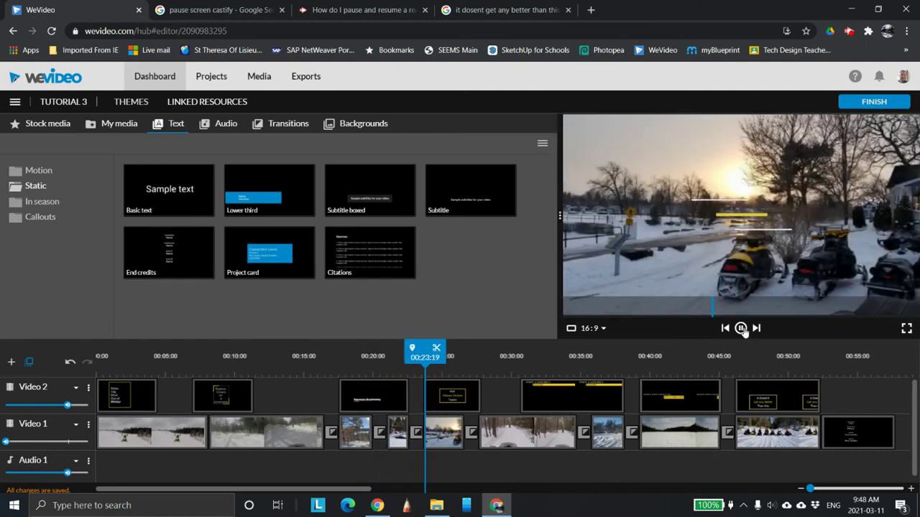
left_click(741, 328)
Increase the animation start scale of Image 3, the sunset photo, so it zooms out, save the changes, and preview it
double_click(439, 435)
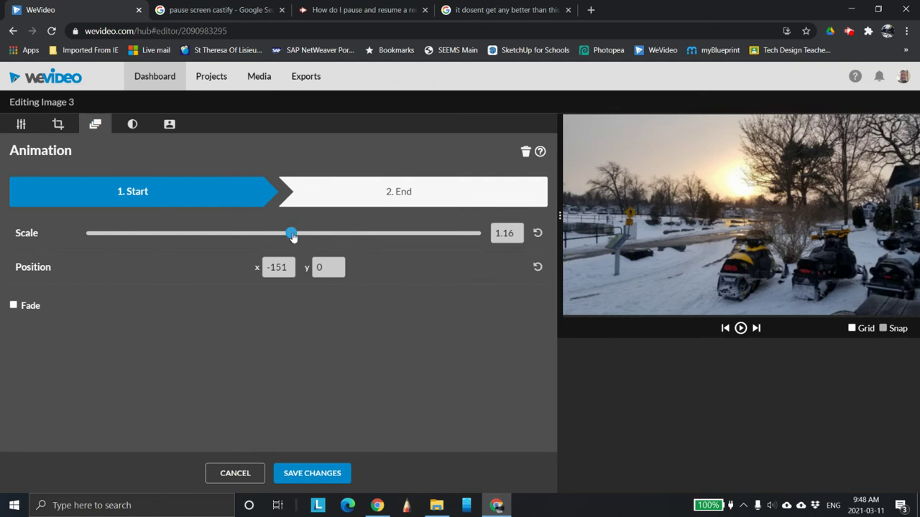
left_click_drag(292, 234, 349, 238)
left_click(411, 201)
left_click(316, 471)
left_click_drag(442, 345, 422, 348)
left_click(743, 328)
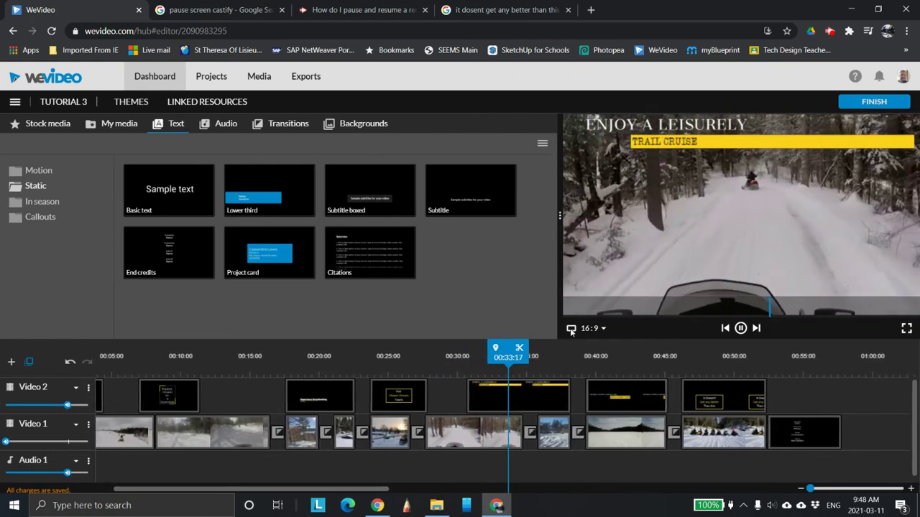
left_click(740, 327)
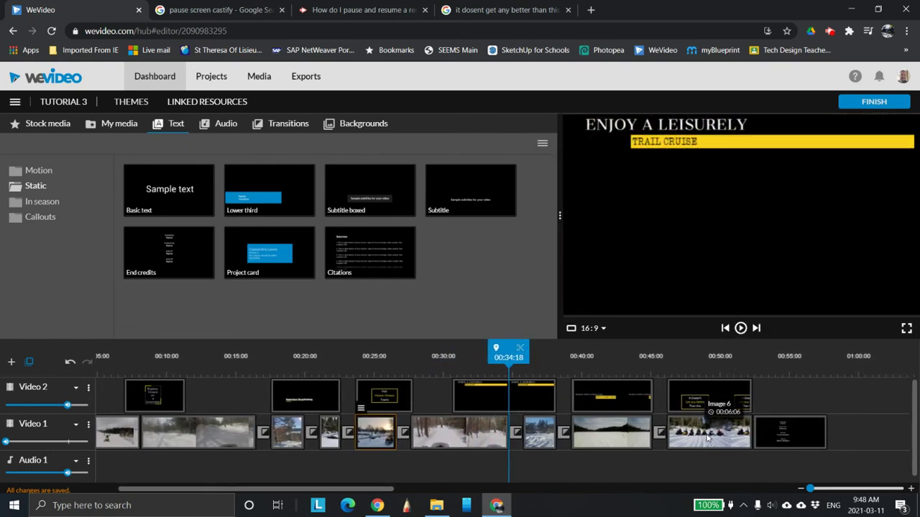
Increase the animation end scale of Image 6, the group photo, so it zooms in, and save the changes
double_click(693, 436)
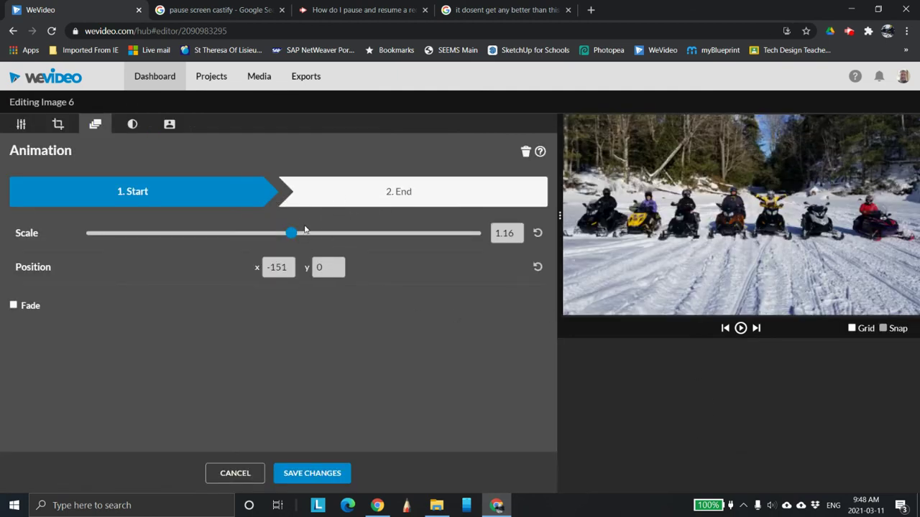
left_click(517, 205)
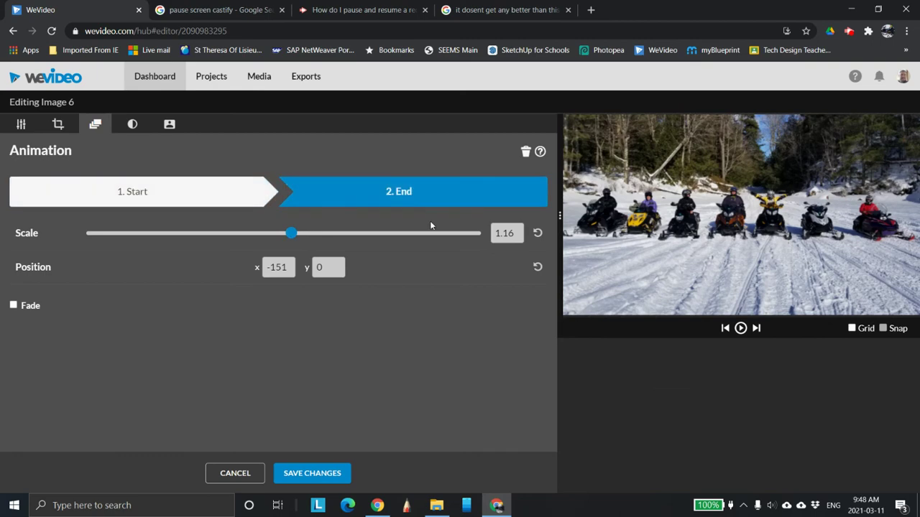
left_click_drag(294, 237, 343, 237)
left_click(316, 474)
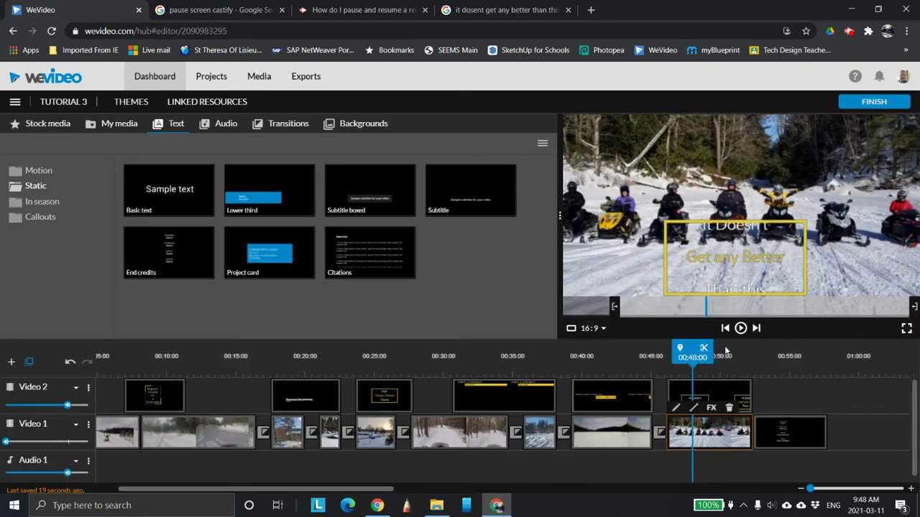
Preview the video from 00:45:24 through the group photo into the end credits, and return the playhead to 00:00:00
left_click_drag(703, 352, 685, 349)
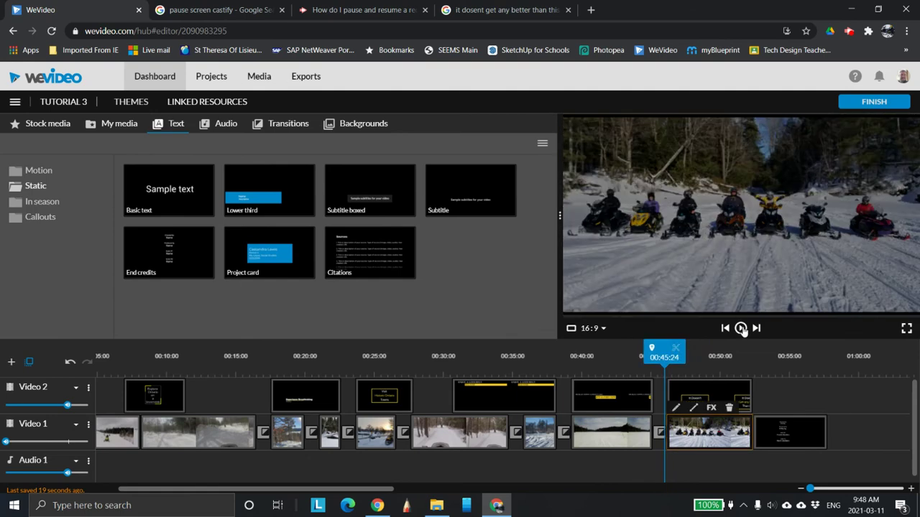
left_click(740, 328)
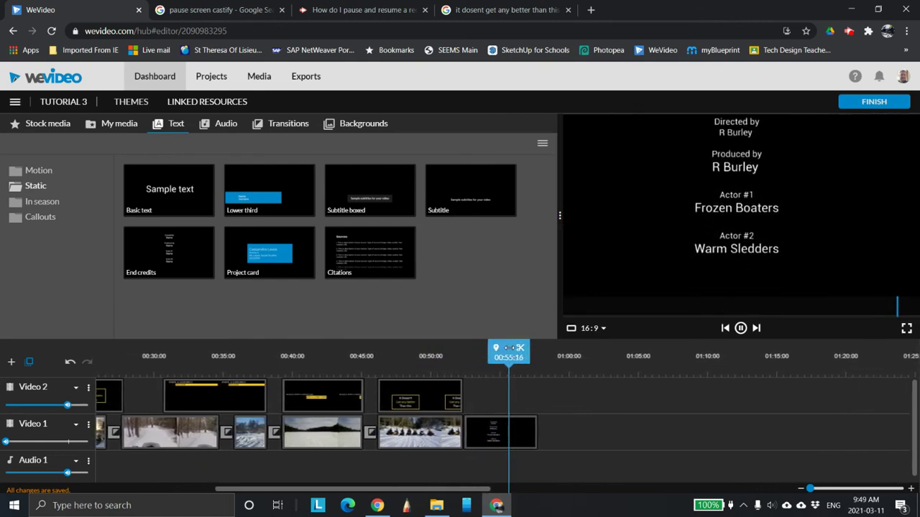
left_click_drag(508, 348, 67, 392)
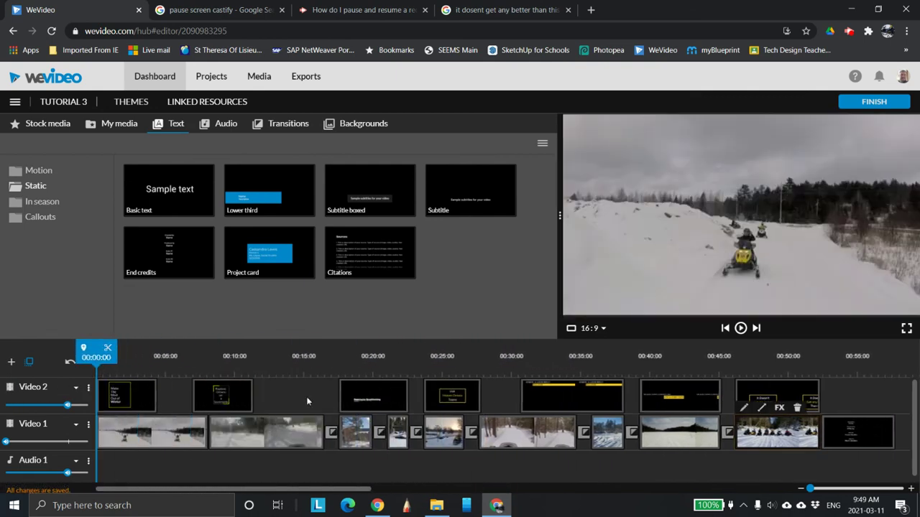